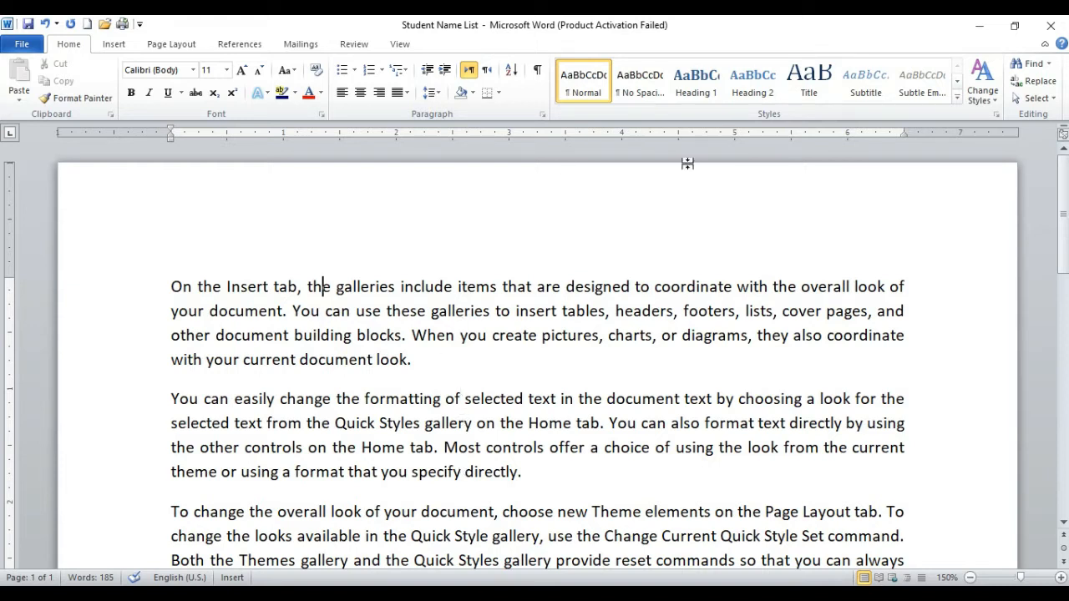
Apply the Intense Quote style to the whole first paragraph
{"action": "left_click", "coordinate": [434, 361]}
{"action": "left_click_drag", "start_coordinate": [434, 361], "coordinate": [172, 287]}
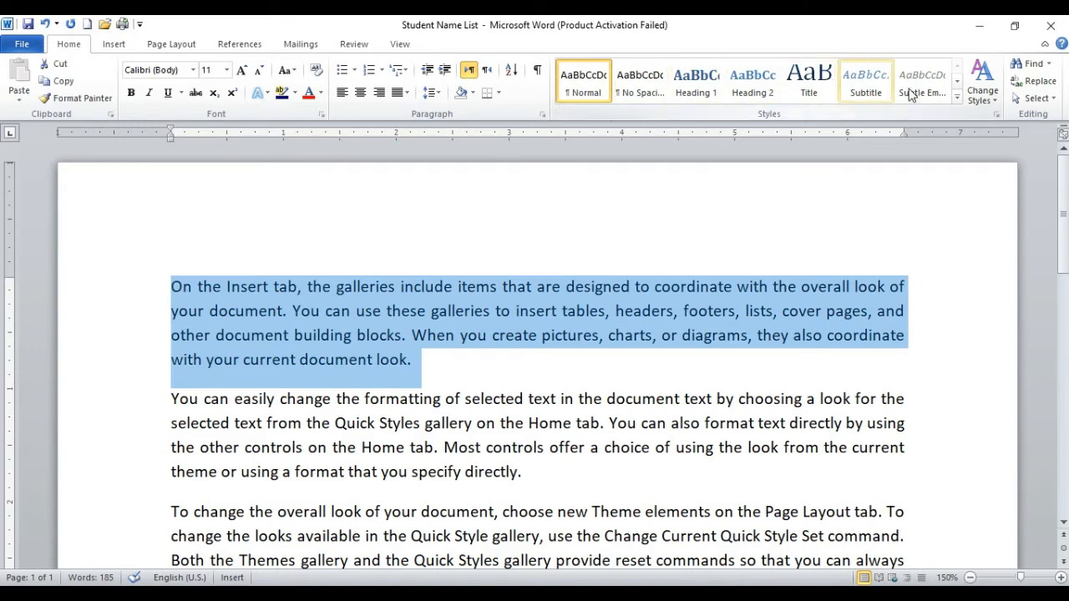
{"action": "left_click", "coordinate": [958, 98]}
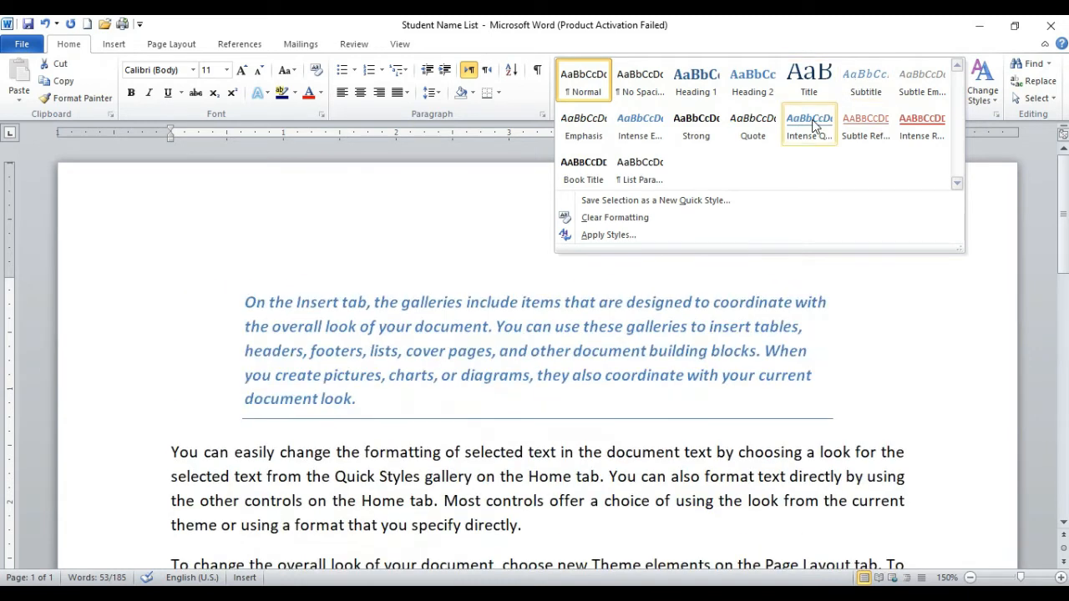
{"action": "left_click", "coordinate": [809, 126]}
{"action": "left_click", "coordinate": [531, 402]}
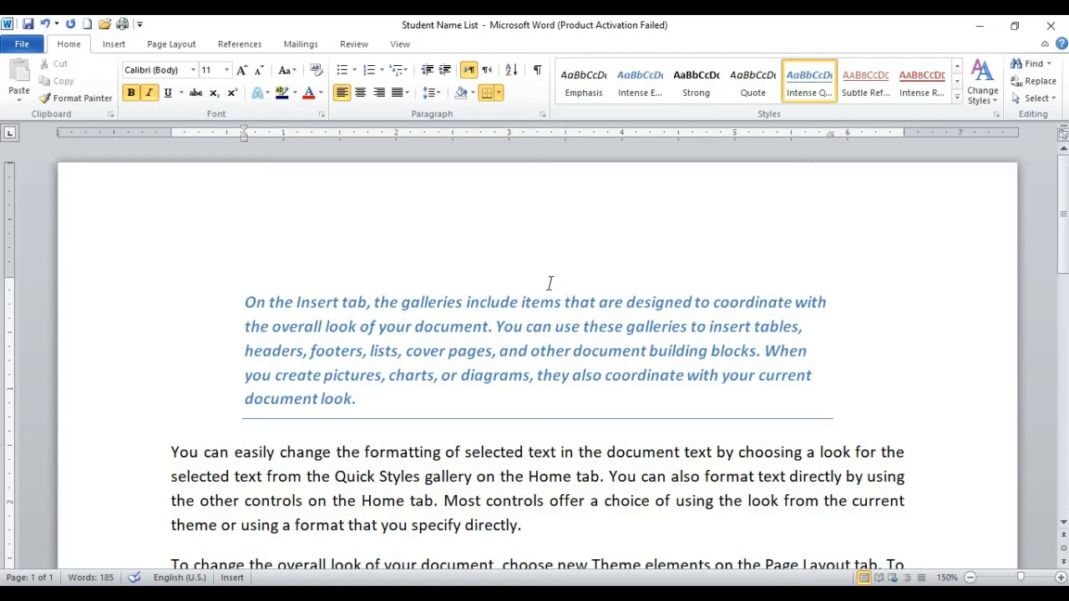
{"action": "left_click", "coordinate": [373, 416]}
{"action": "scroll", "coordinate": [382, 375], "scroll_direction": "down", "scroll_amount": 2}
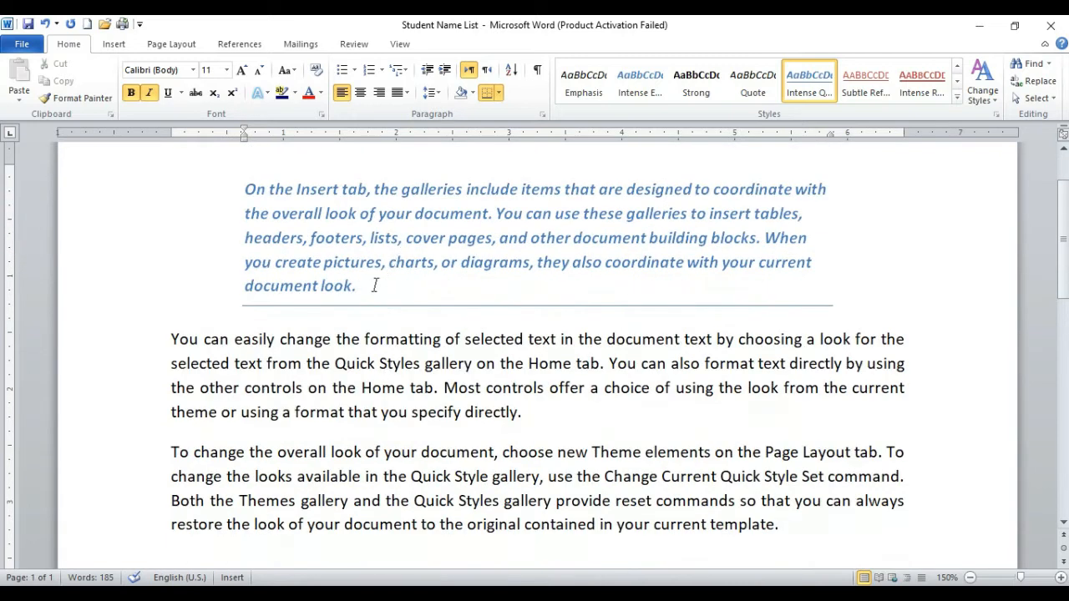
Set the first paragraph back to the Normal style
{"action": "left_click_drag", "start_coordinate": [382, 285], "coordinate": [244, 183]}
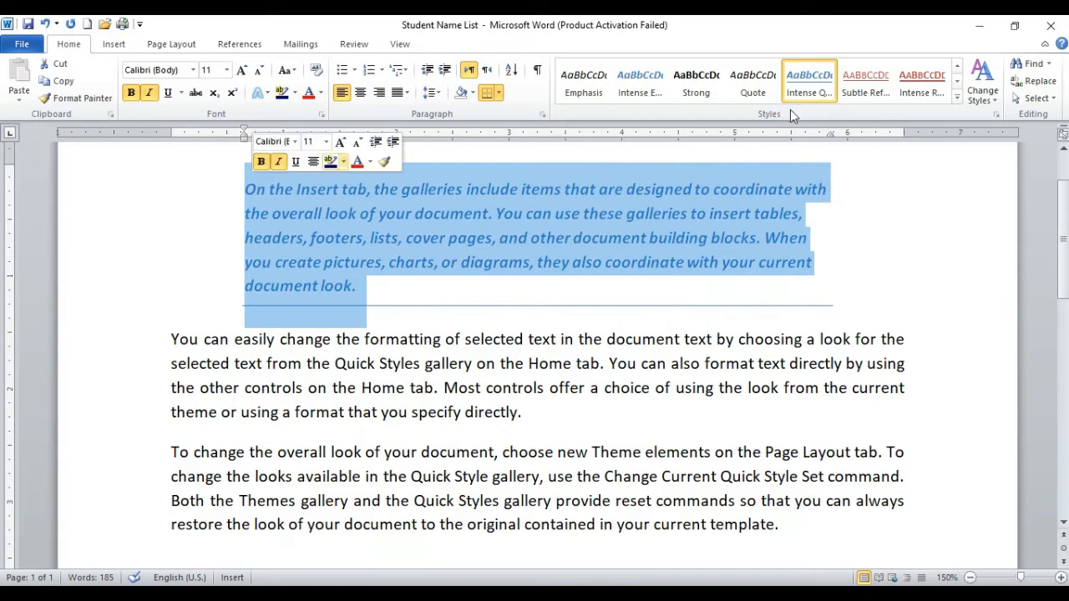
{"action": "left_click", "coordinate": [958, 98]}
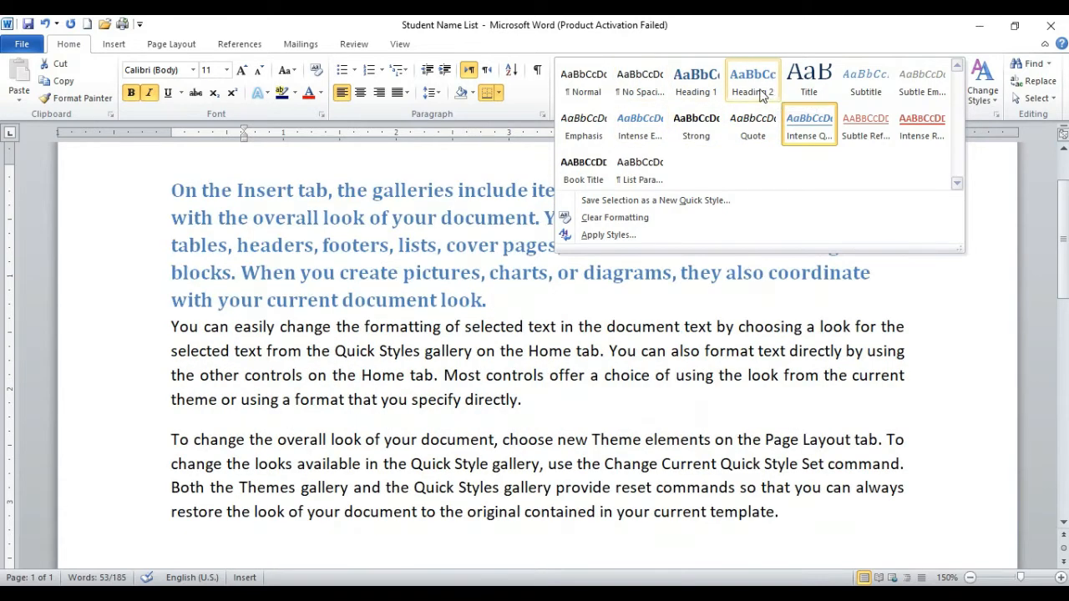
{"action": "left_click", "coordinate": [583, 81]}
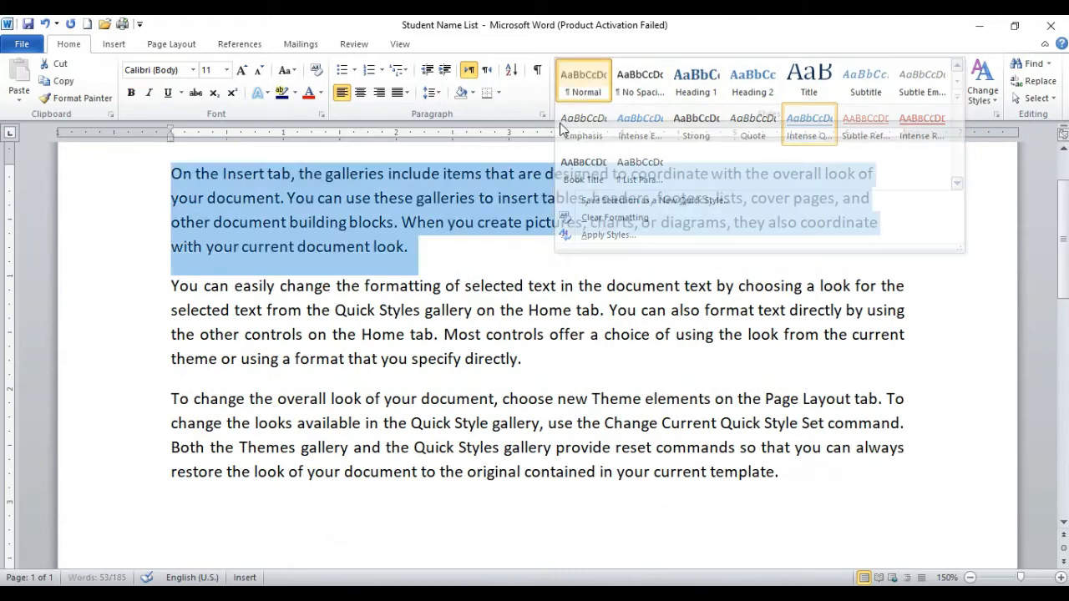
{"action": "left_click", "coordinate": [424, 259]}
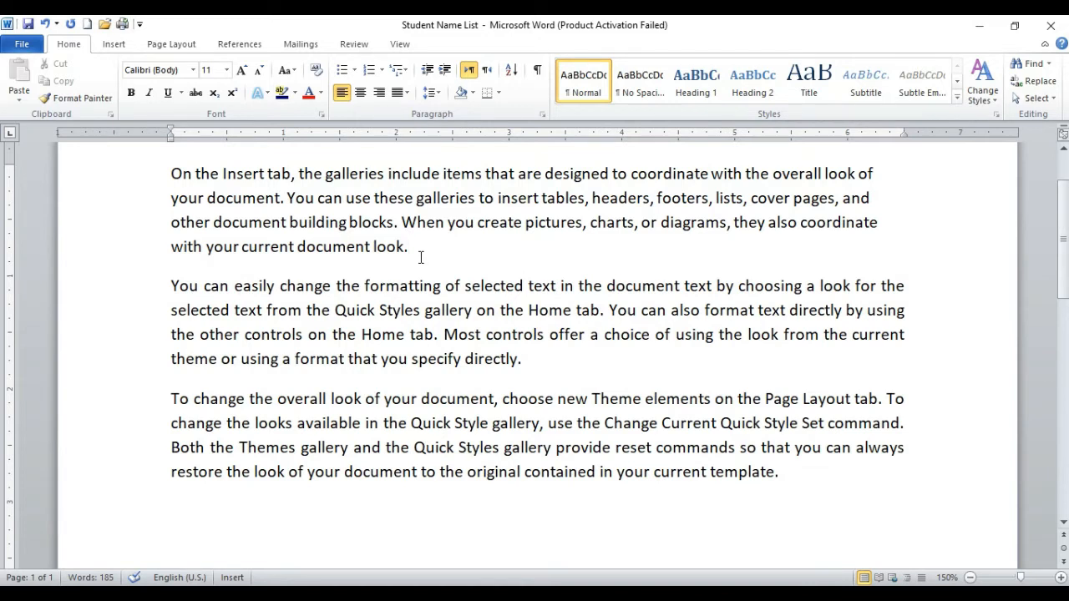
Apply the Heading 1 style to the first paragraph, and return the paragraph to the Normal style
{"action": "double_click", "coordinate": [159, 167]}
{"action": "left_click", "coordinate": [706, 87]}
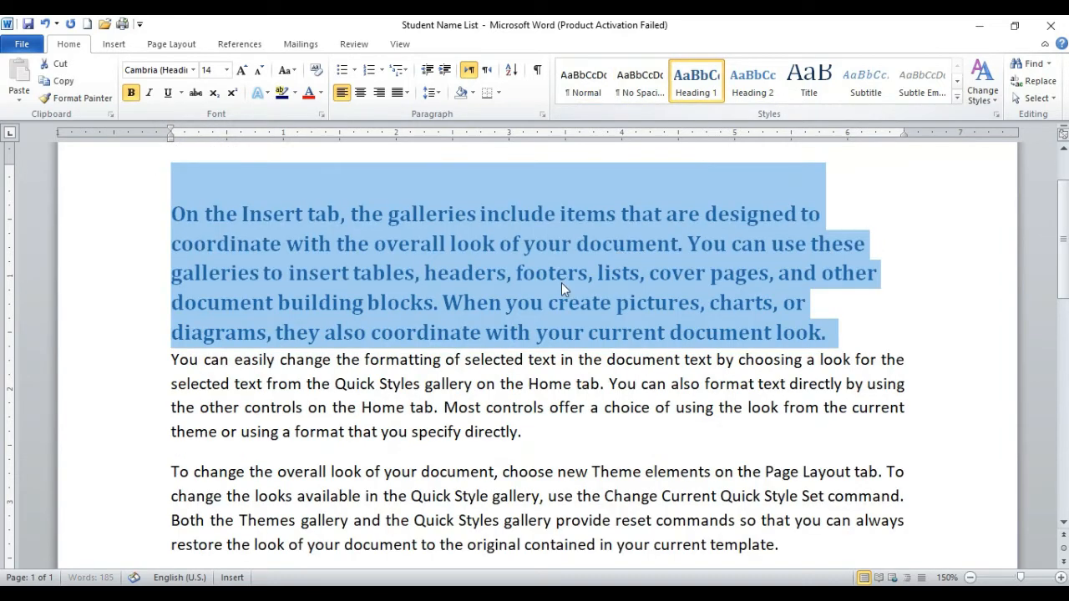
{"action": "left_click", "coordinate": [562, 282]}
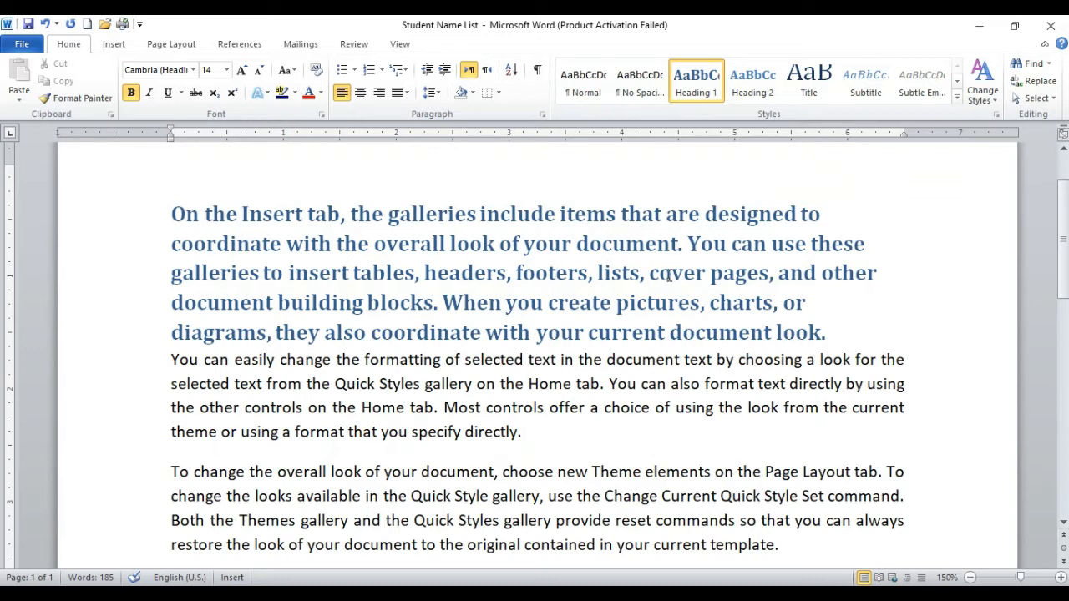
{"action": "left_click_drag", "start_coordinate": [828, 332], "coordinate": [142, 206]}
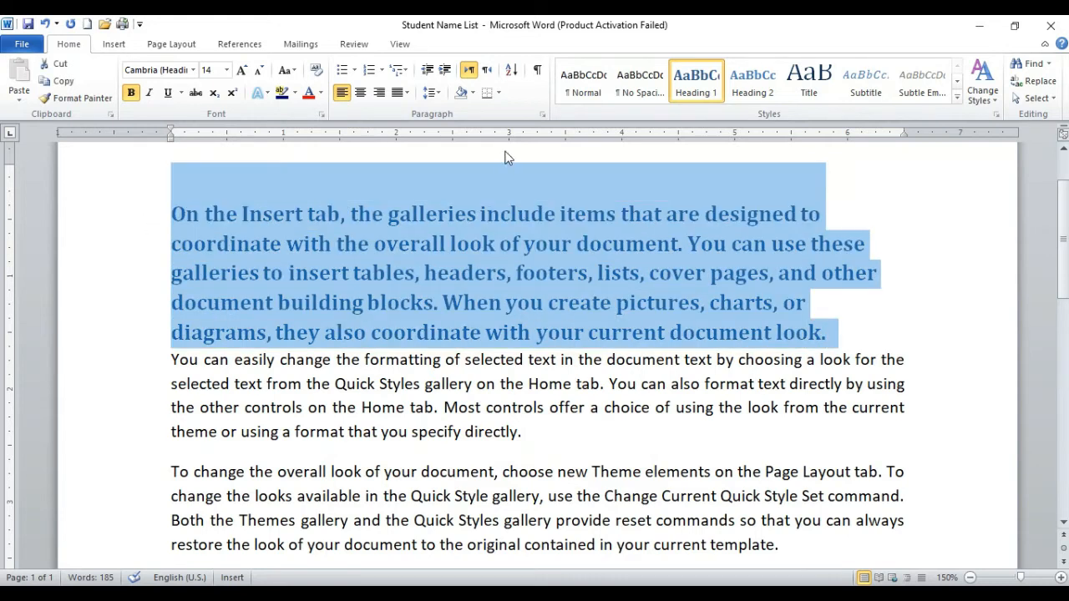
{"action": "left_click", "coordinate": [584, 84]}
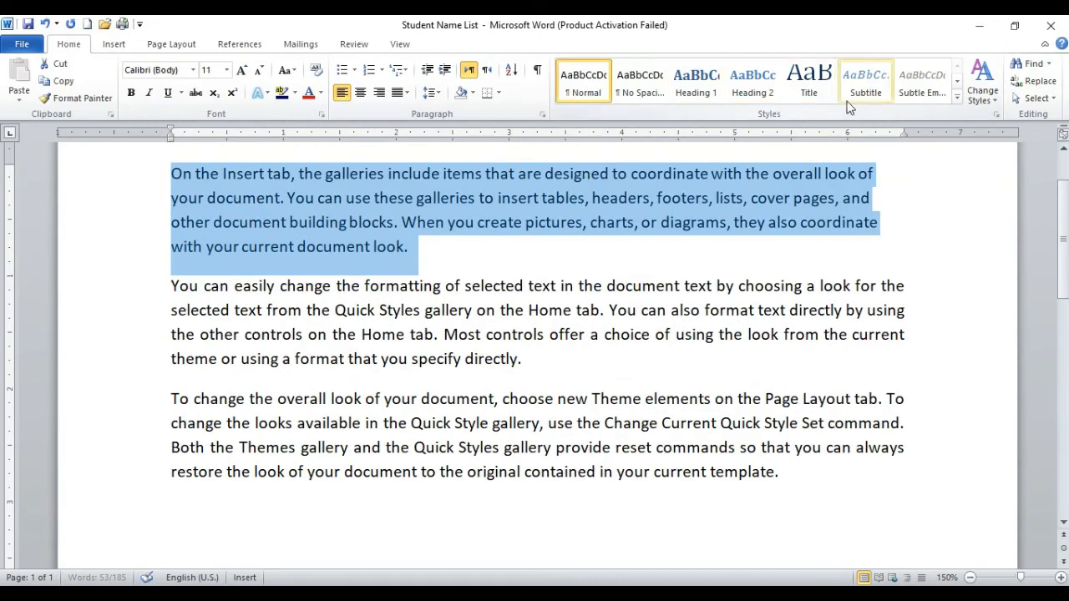
{"action": "left_click", "coordinate": [958, 99]}
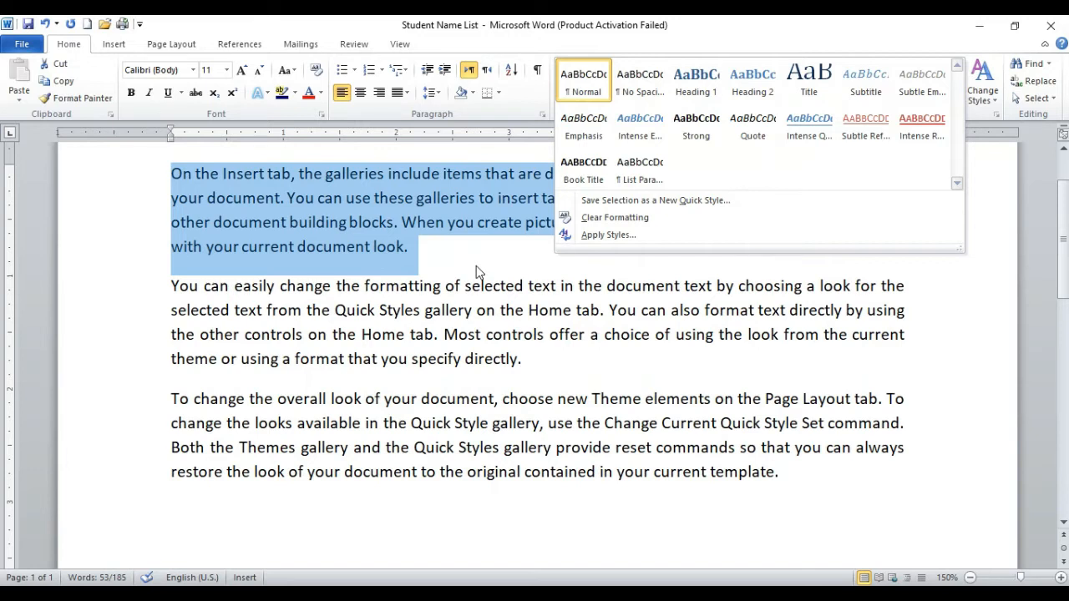
{"action": "key", "text": "Escape"}
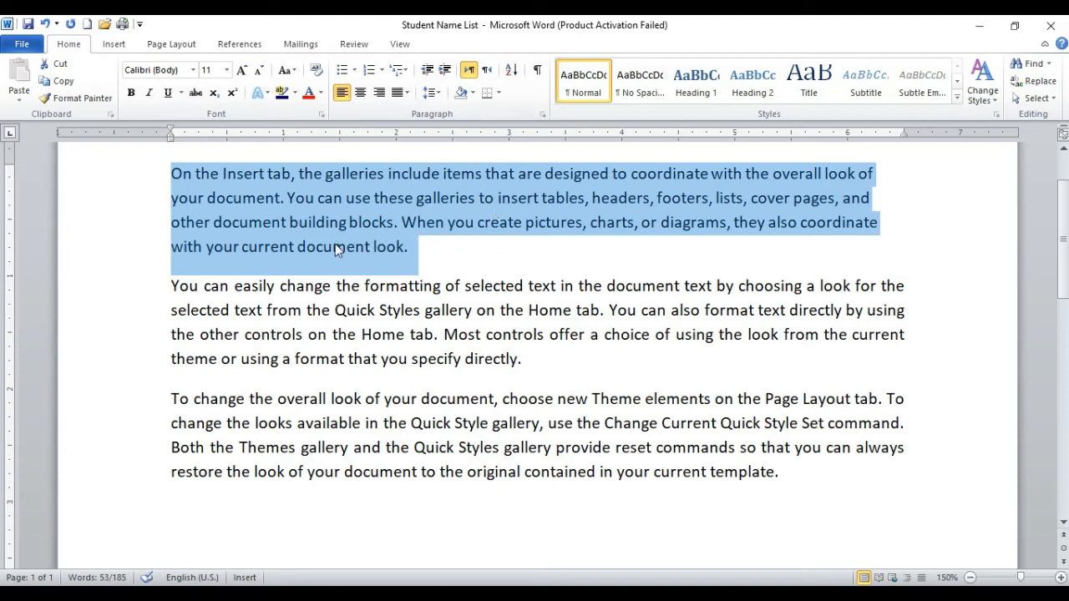
{"action": "left_click", "coordinate": [958, 98]}
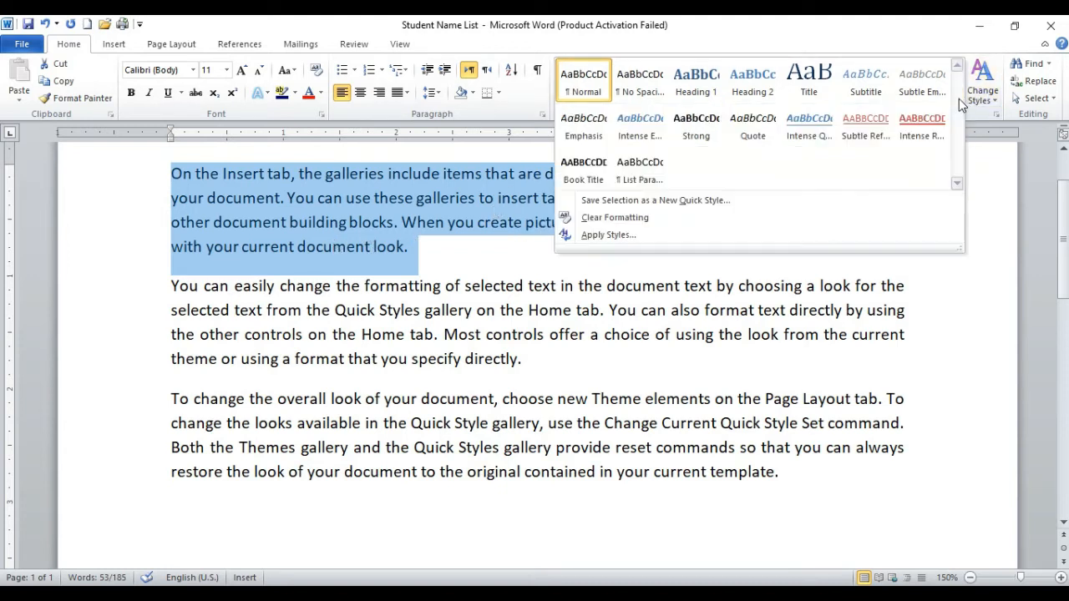
{"action": "key", "text": "Escape"}
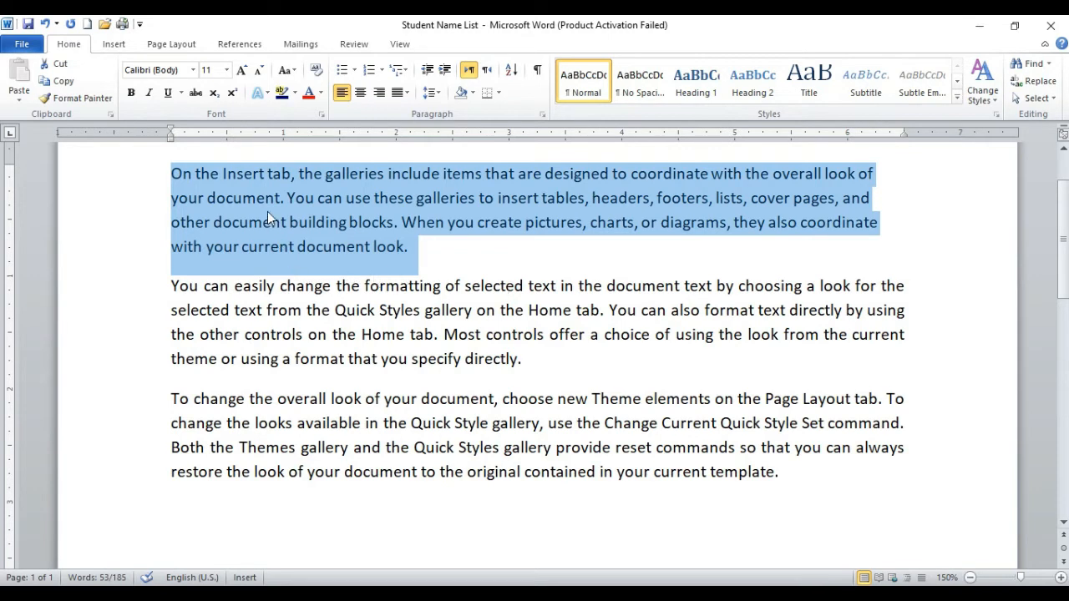
Format the first paragraph's text as bold italic in the standard Dark Blue colour at size 12
{"action": "left_click", "coordinate": [132, 95]}
{"action": "left_click", "coordinate": [153, 96]}
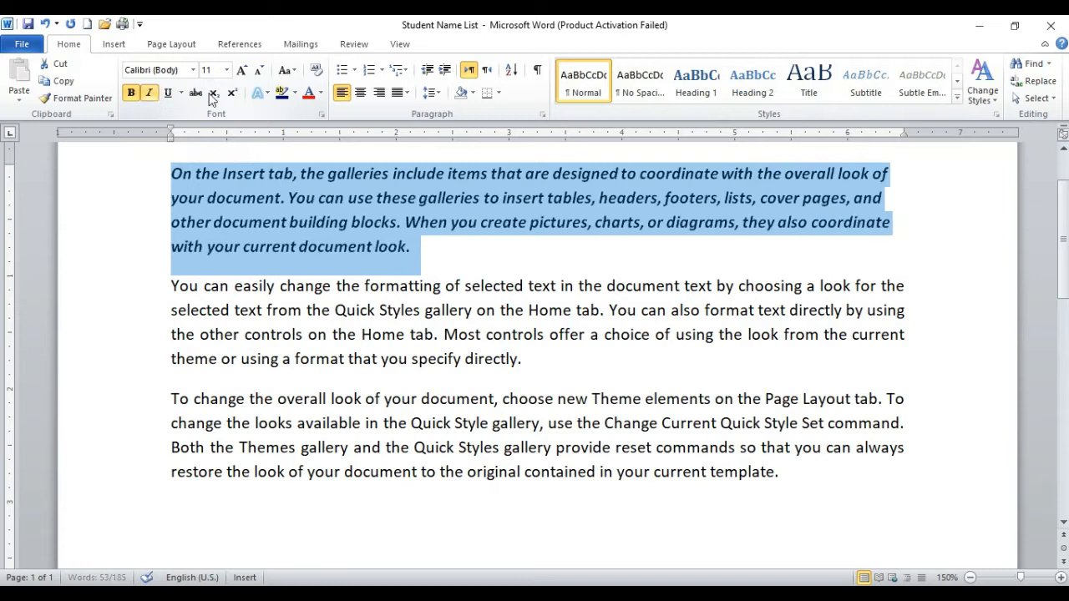
{"action": "left_click", "coordinate": [320, 92]}
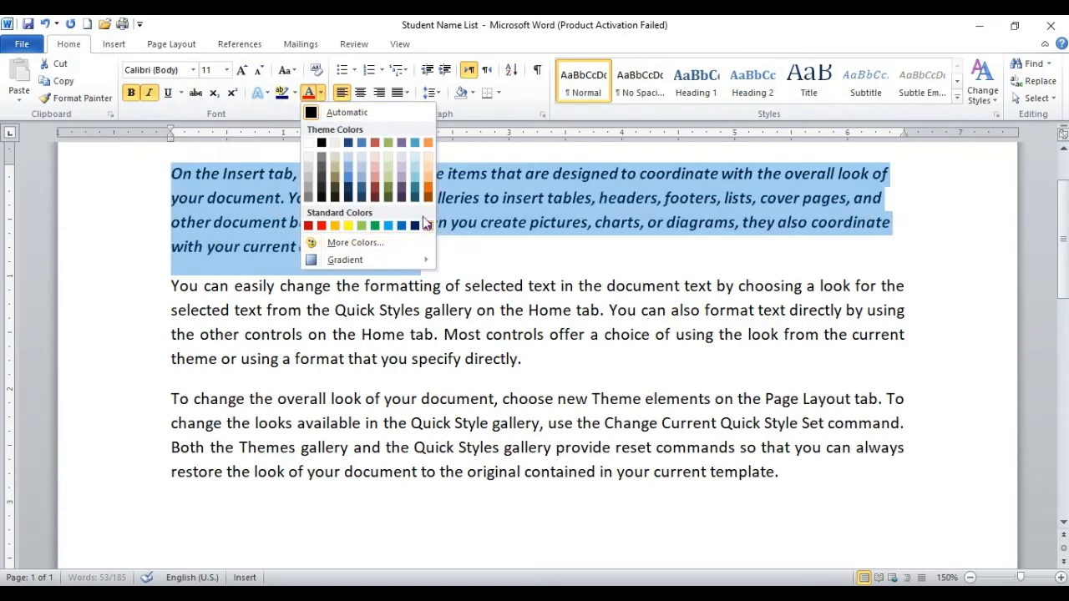
{"action": "left_click", "coordinate": [415, 225]}
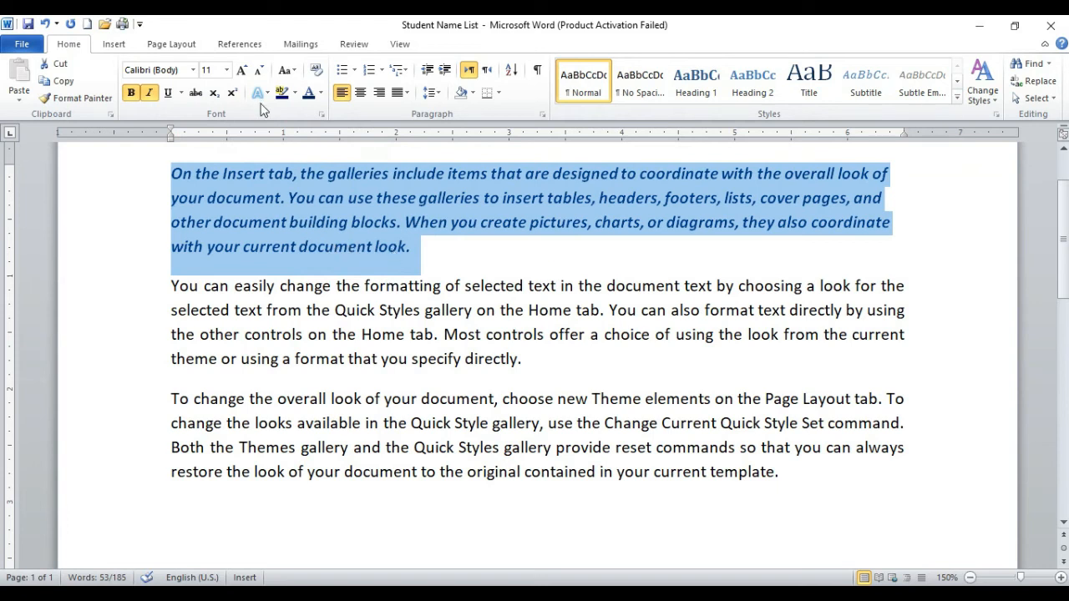
{"action": "left_click", "coordinate": [242, 72]}
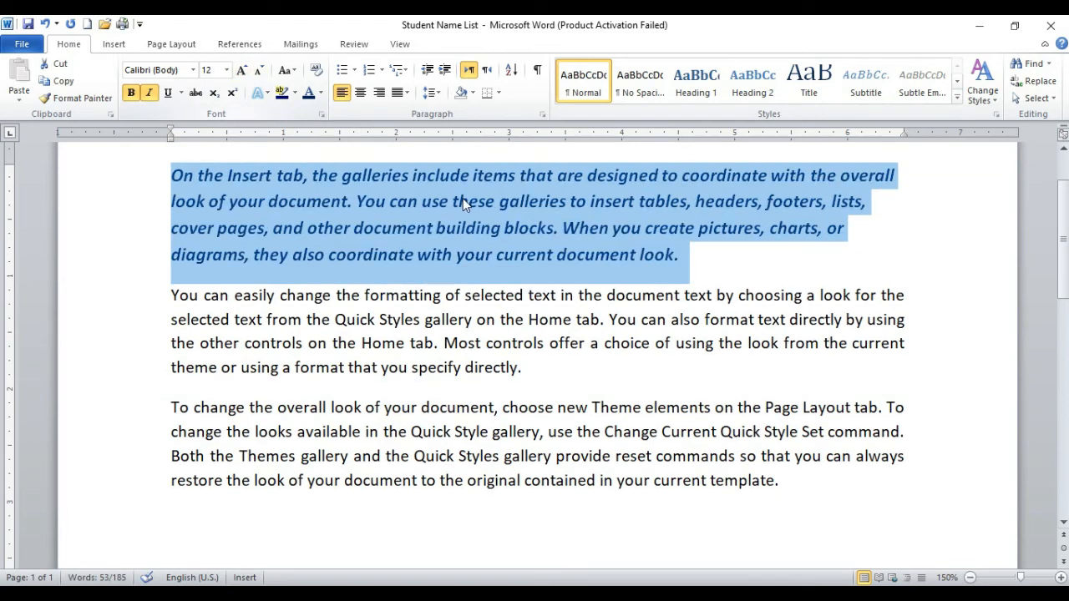
Set the first paragraph's line spacing to 1.5
{"action": "left_click", "coordinate": [433, 93]}
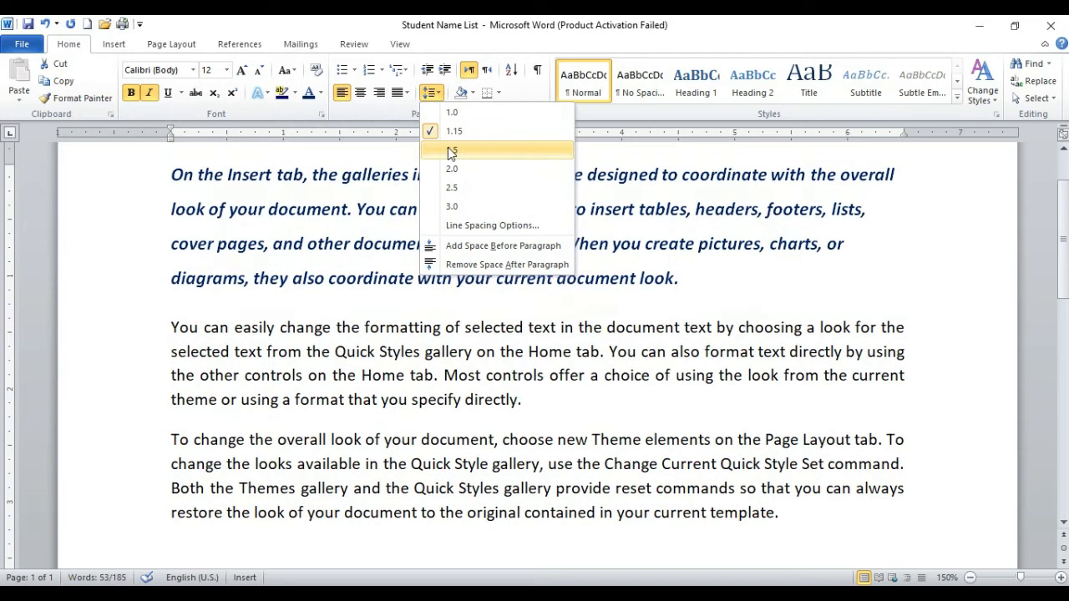
{"action": "left_click", "coordinate": [451, 149]}
{"action": "left_click", "coordinate": [497, 209]}
{"action": "left_click", "coordinate": [685, 280]}
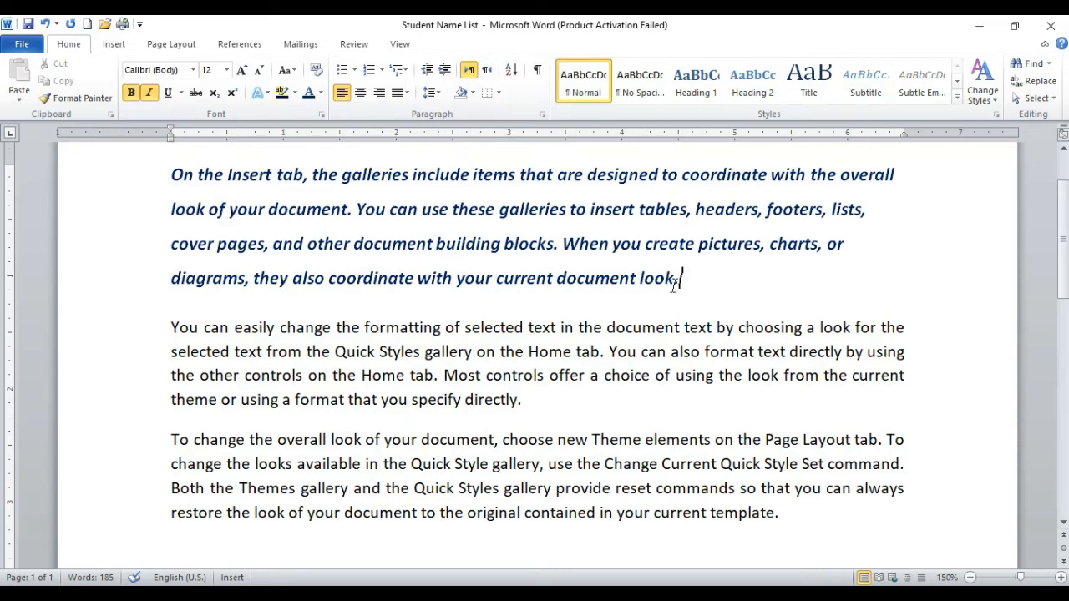
{"action": "left_click_drag", "start_coordinate": [690, 276], "coordinate": [151, 175]}
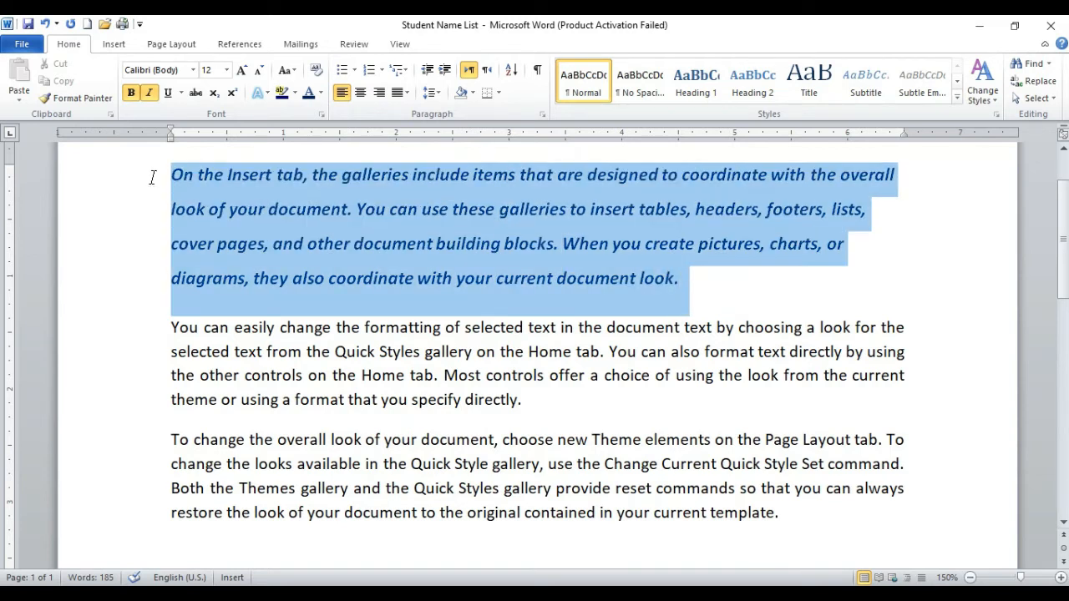
{"action": "left_click", "coordinate": [648, 298]}
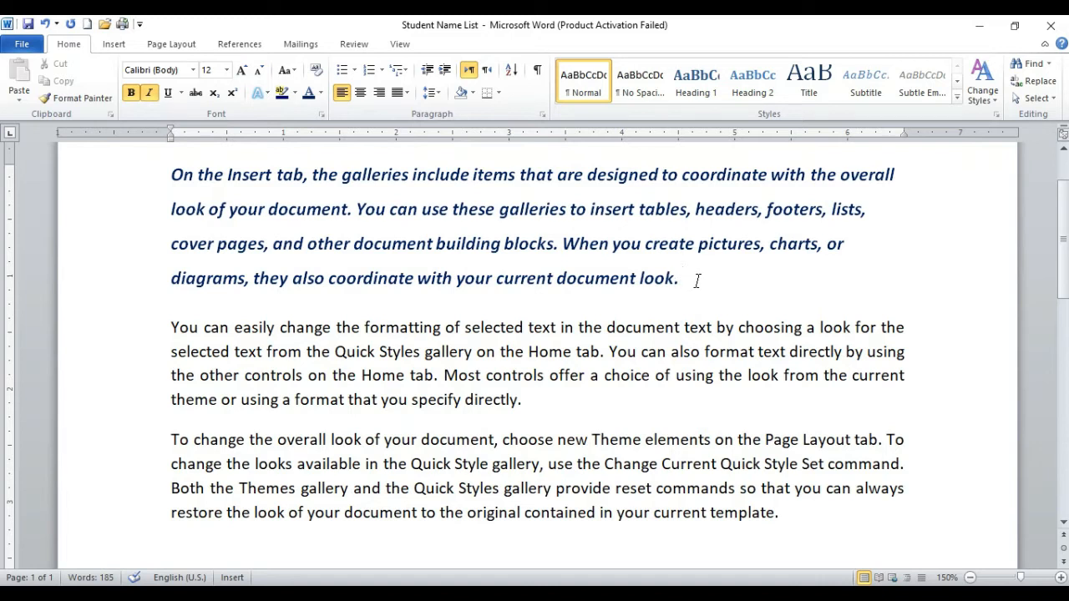
Save the first paragraph's formatting as a new quick style named "My Style"
{"action": "left_click_drag", "start_coordinate": [680, 279], "coordinate": [138, 186]}
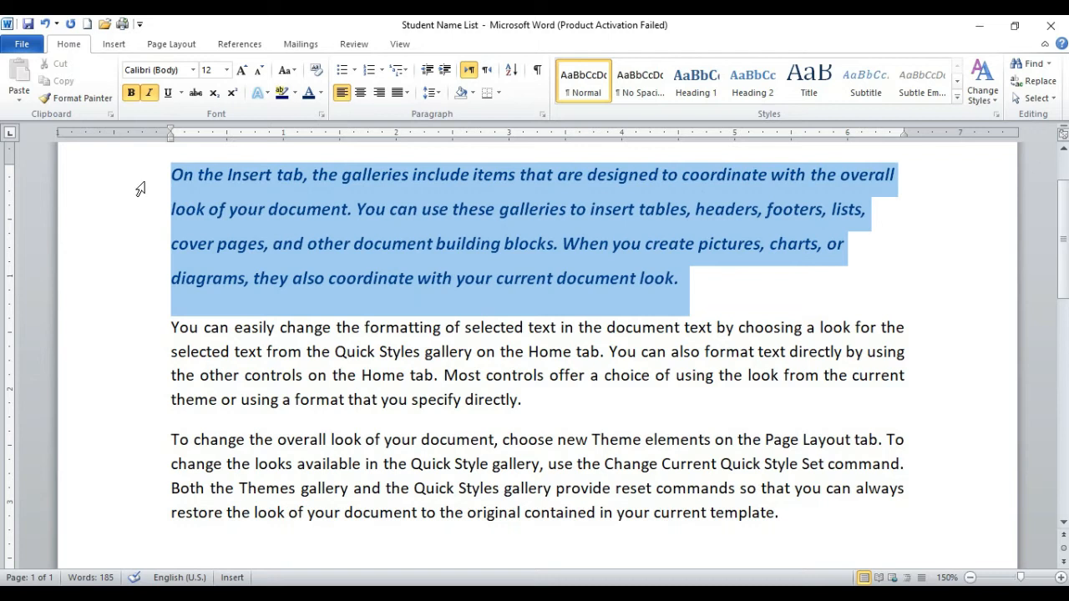
{"action": "left_click", "coordinate": [956, 96]}
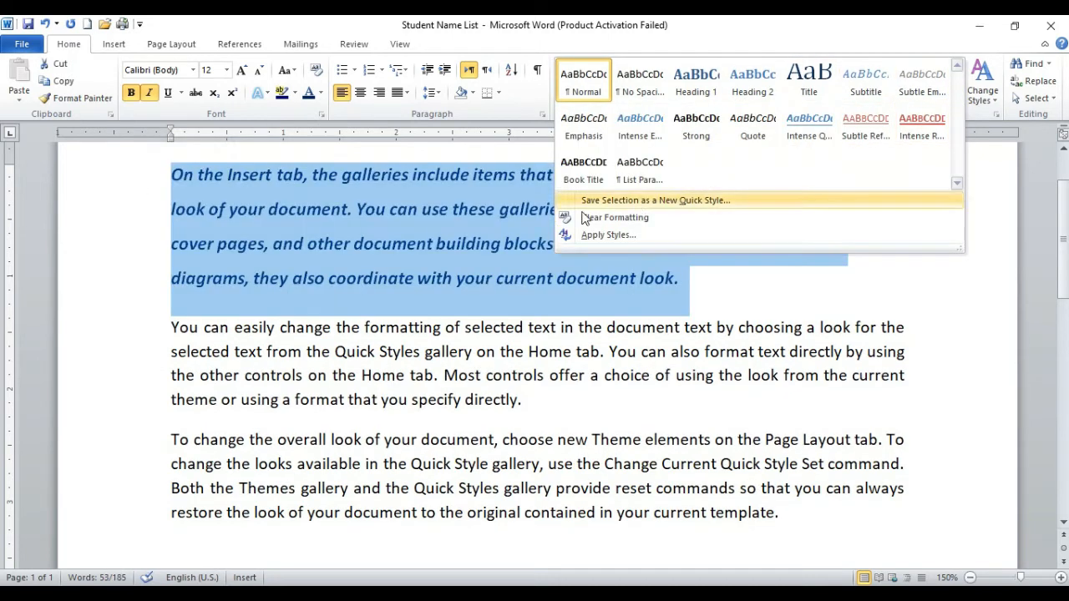
{"action": "left_click", "coordinate": [690, 206]}
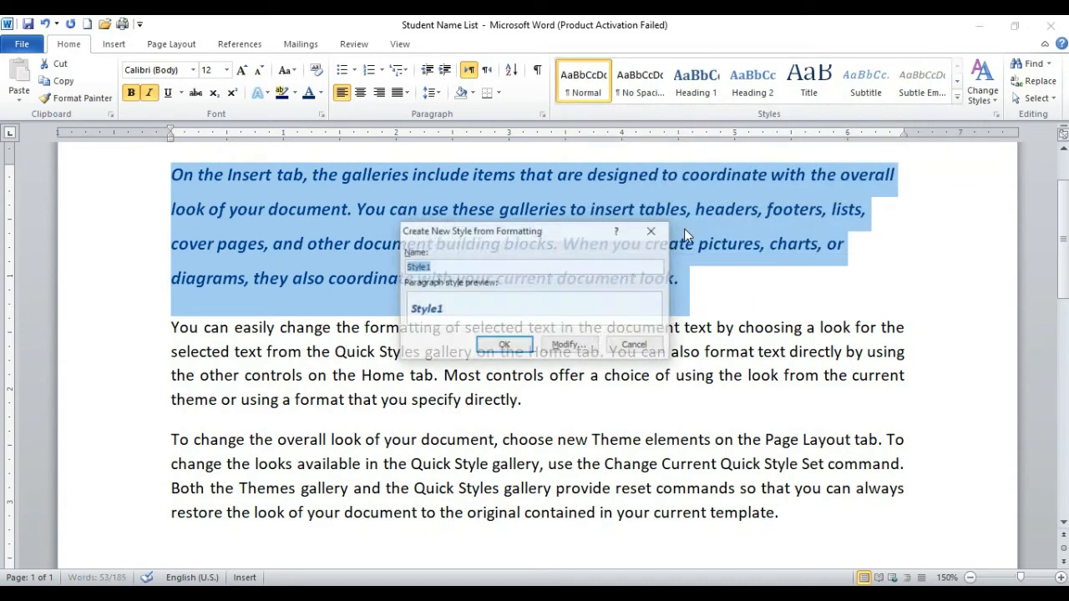
{"action": "left_click_drag", "start_coordinate": [566, 237], "coordinate": [584, 232]}
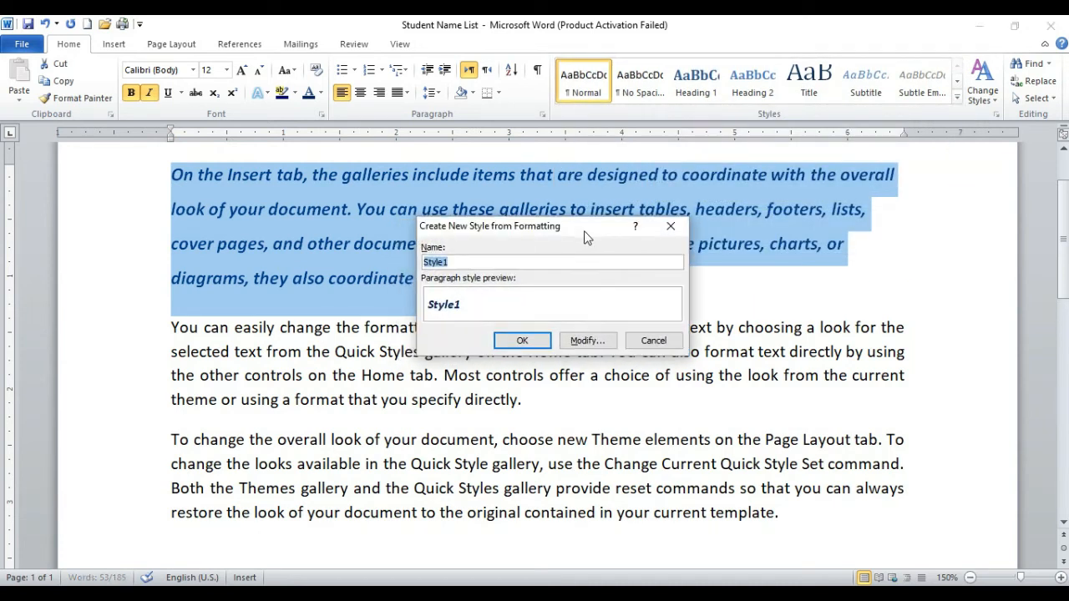
{"action": "left_click", "coordinate": [474, 262]}
{"action": "key", "text": "shift+Home"}
{"action": "type", "text": "My S"}
{"action": "left_click", "coordinate": [520, 339]}
{"action": "left_click", "coordinate": [569, 280]}
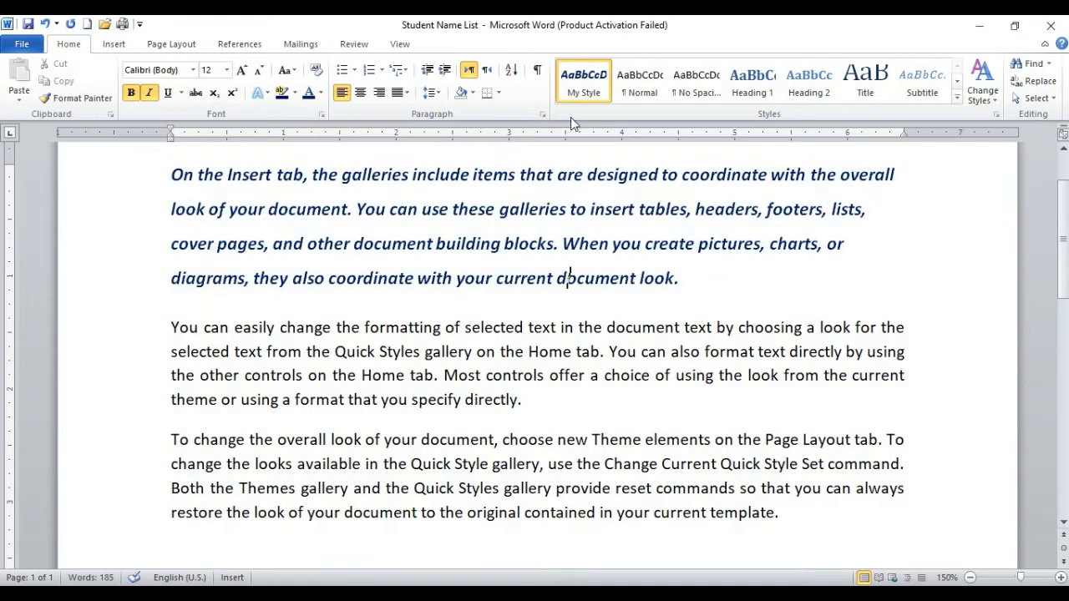
{"action": "left_click", "coordinate": [585, 93]}
{"action": "left_click", "coordinate": [585, 93]}
Apply the custom My Style to the second paragraph, beginning "You can easily change"
{"action": "left_click_drag", "start_coordinate": [553, 408], "coordinate": [159, 324]}
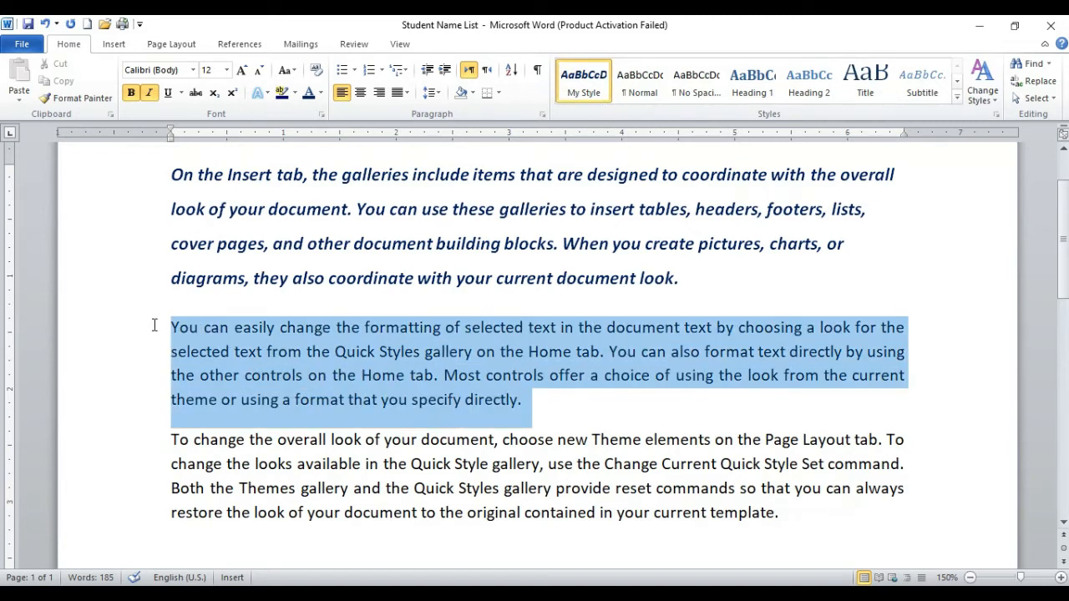
{"action": "left_click", "coordinate": [583, 94]}
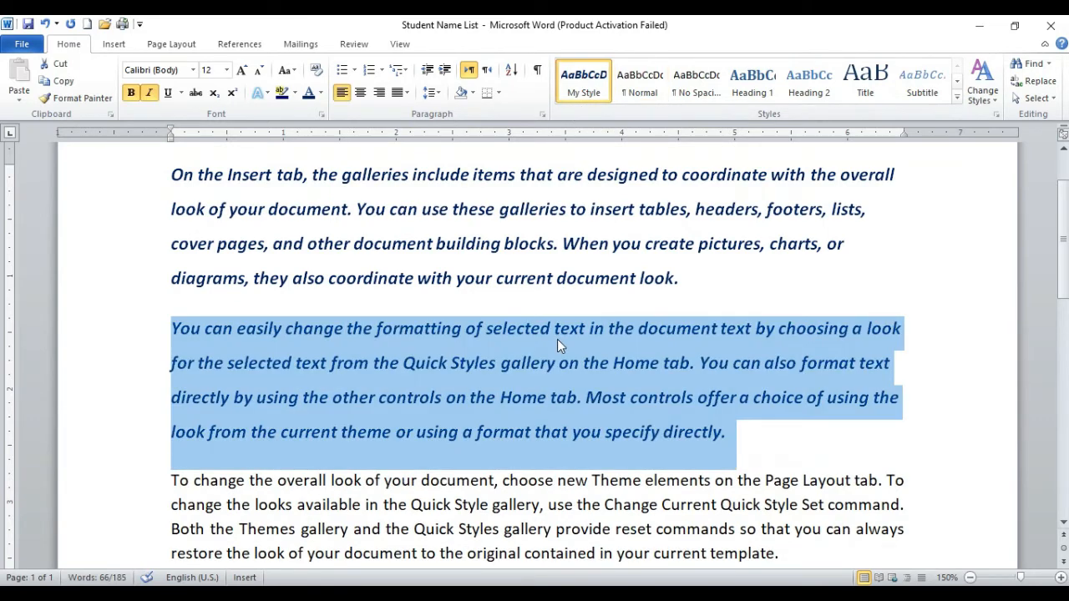
{"action": "left_click", "coordinate": [557, 339]}
{"action": "scroll", "coordinate": [557, 337], "scroll_direction": "down", "scroll_amount": 3}
{"action": "scroll", "coordinate": [538, 311], "scroll_direction": "up", "scroll_amount": 2}
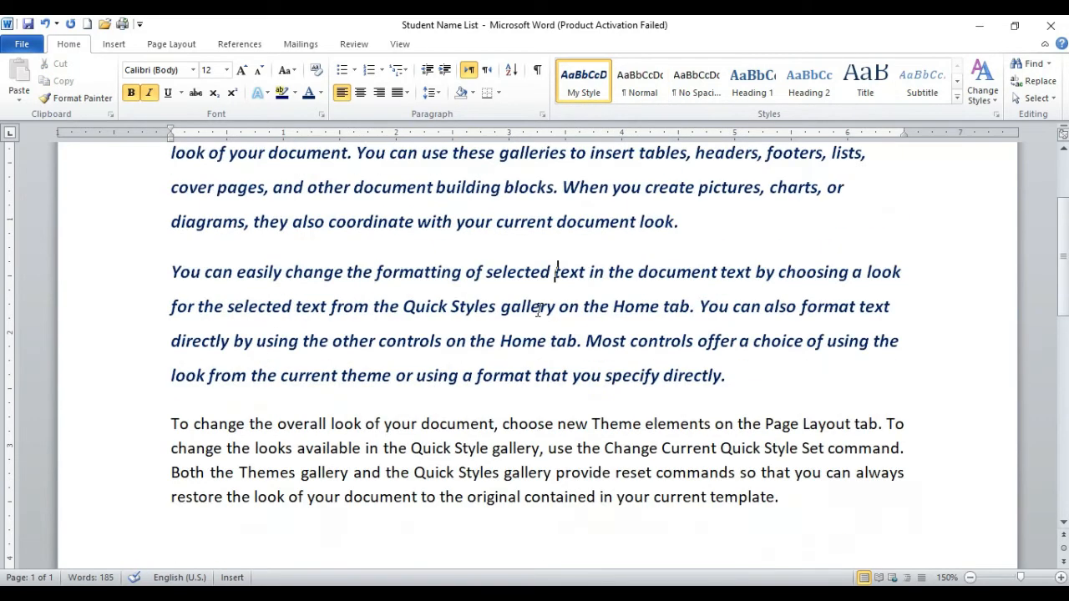
Copy the second paragraph's formatting onto the third paragraph with Format Painter
{"action": "mouse_move", "coordinate": [730, 374]}
{"action": "left_mouse_down"}
{"action": "mouse_move", "coordinate": [221, 297]}
{"action": "mouse_move", "coordinate": [170, 275]}
{"action": "left_mouse_up"}
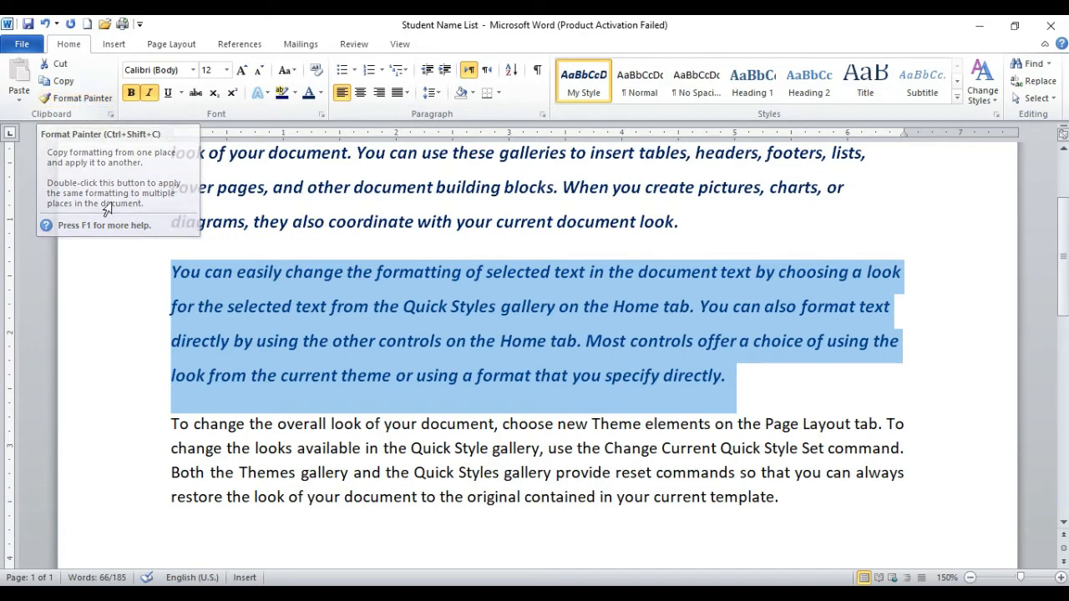
{"action": "left_click", "coordinate": [75, 98]}
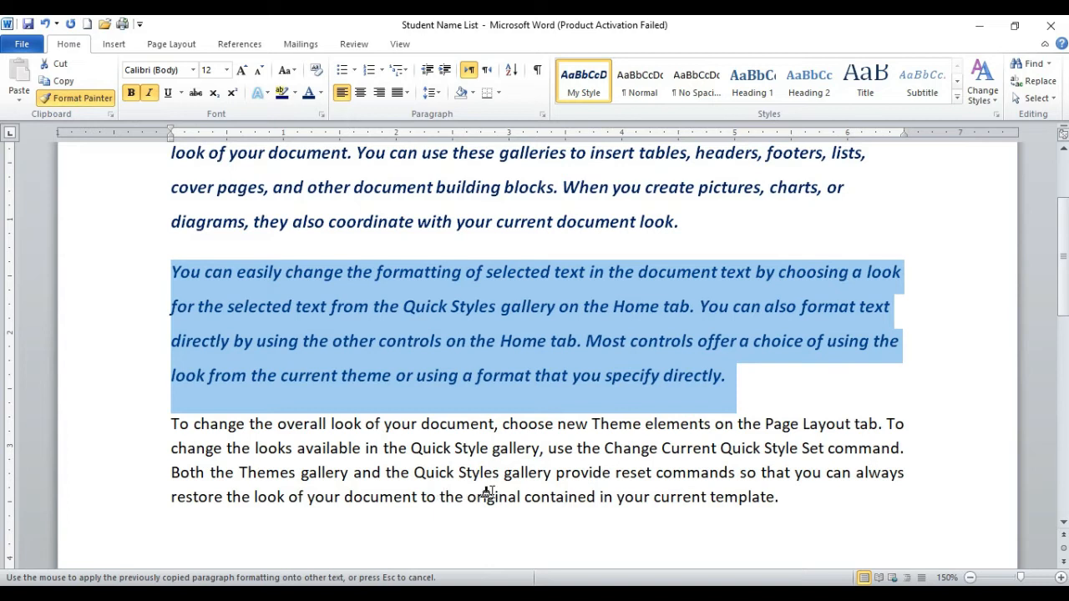
{"action": "left_click_drag", "start_coordinate": [780, 499], "coordinate": [147, 418]}
{"action": "scroll", "coordinate": [340, 432], "scroll_direction": "down", "scroll_amount": 1}
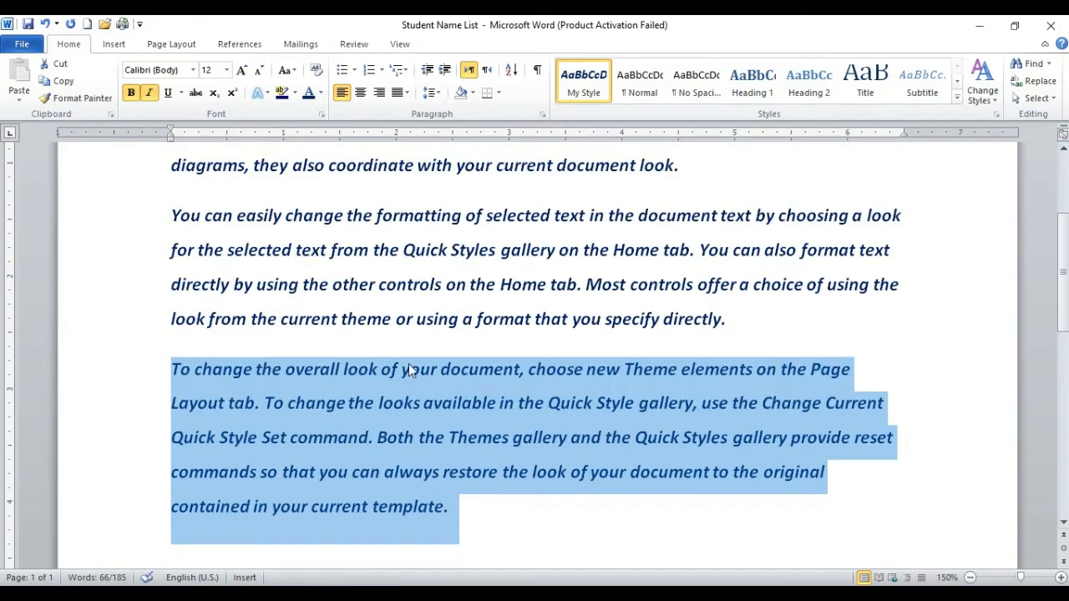
Undo the formatting copied onto the third paragraph
{"action": "left_click", "coordinate": [474, 472]}
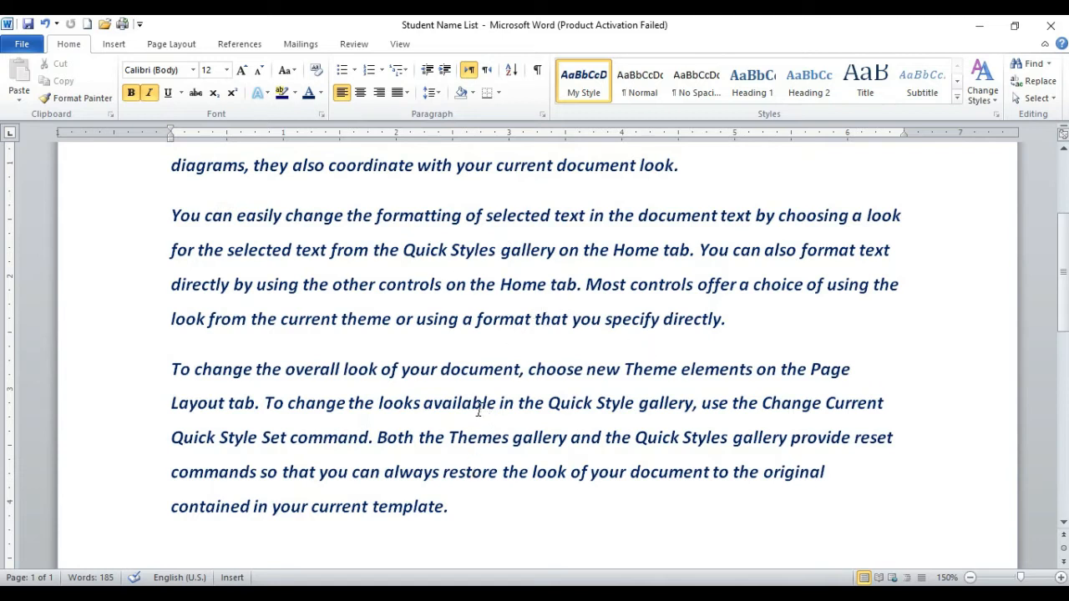
{"action": "key", "text": "ctrl+z"}
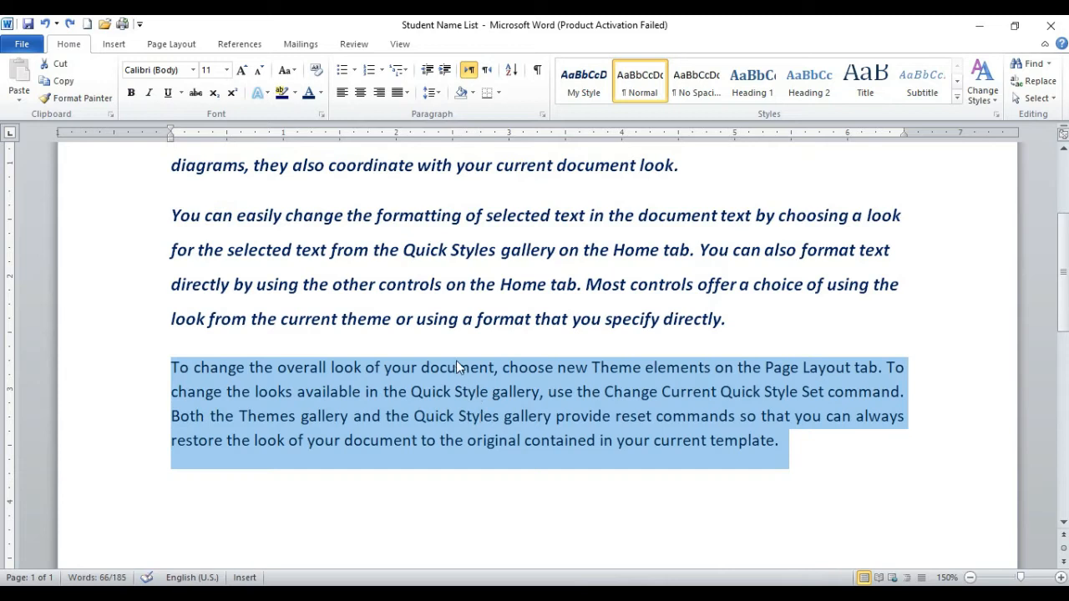
Copy the formatting of the word "Quick" in the second paragraph onto "document," in the third paragraph with Format Painter
{"action": "double_click", "coordinate": [438, 250]}
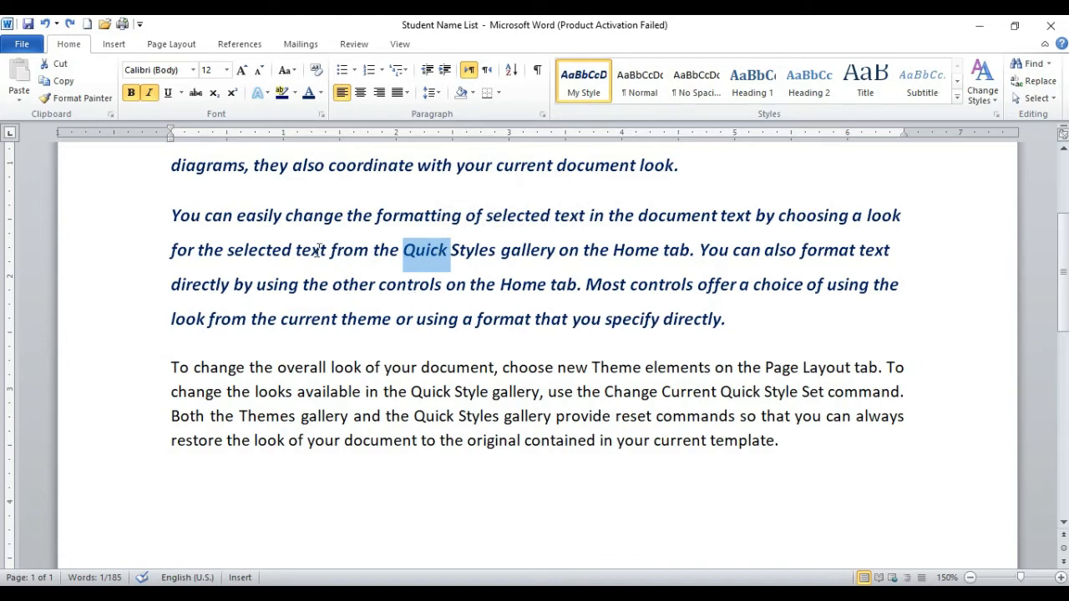
{"action": "left_click", "coordinate": [74, 98]}
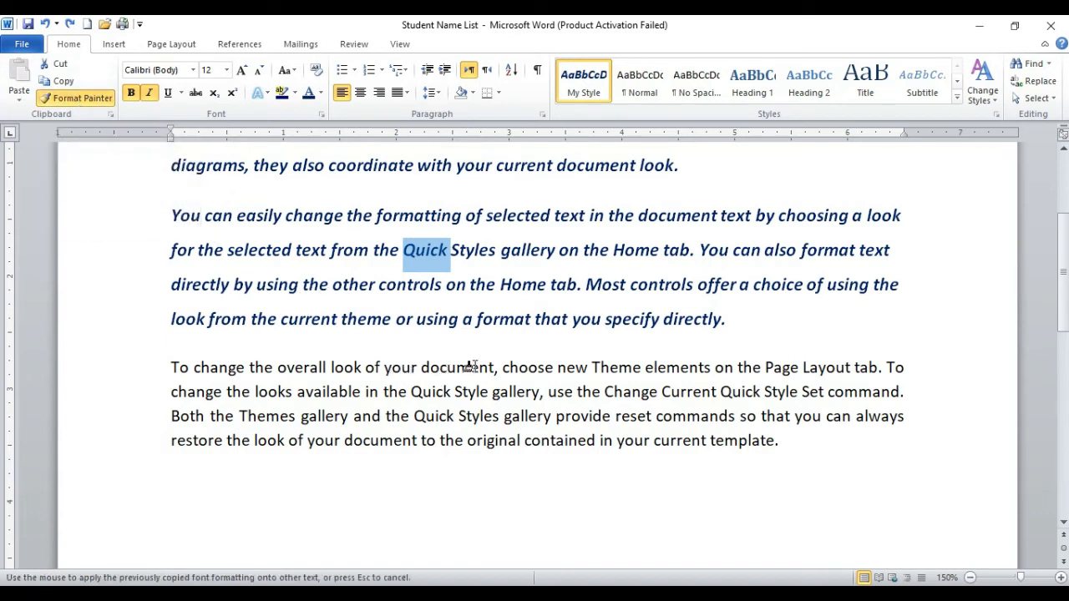
{"action": "left_click_drag", "start_coordinate": [496, 370], "coordinate": [417, 370]}
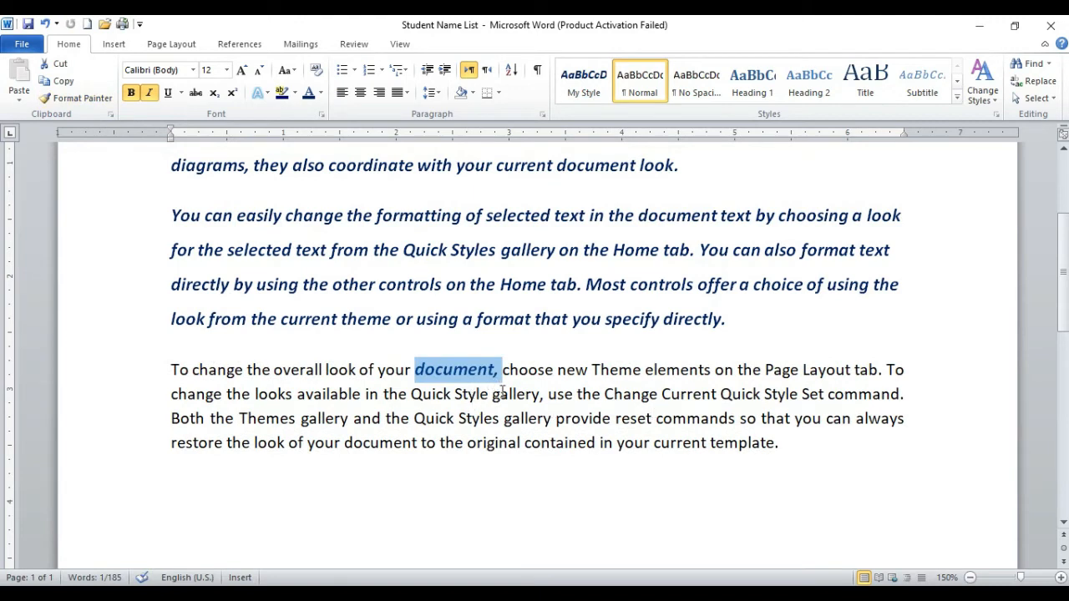
{"action": "left_click", "coordinate": [489, 393]}
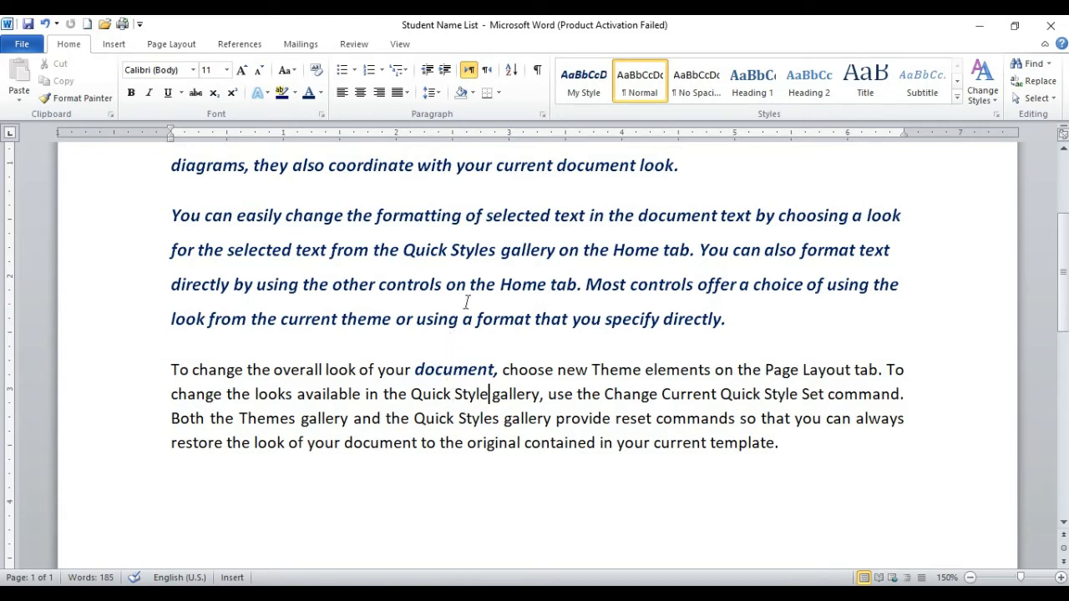
Copy the second paragraph's formatting and paste it onto the third paragraph's last sentence, beginning "Both the Themes gallery"
{"action": "left_click_drag", "start_coordinate": [755, 315], "coordinate": [176, 212]}
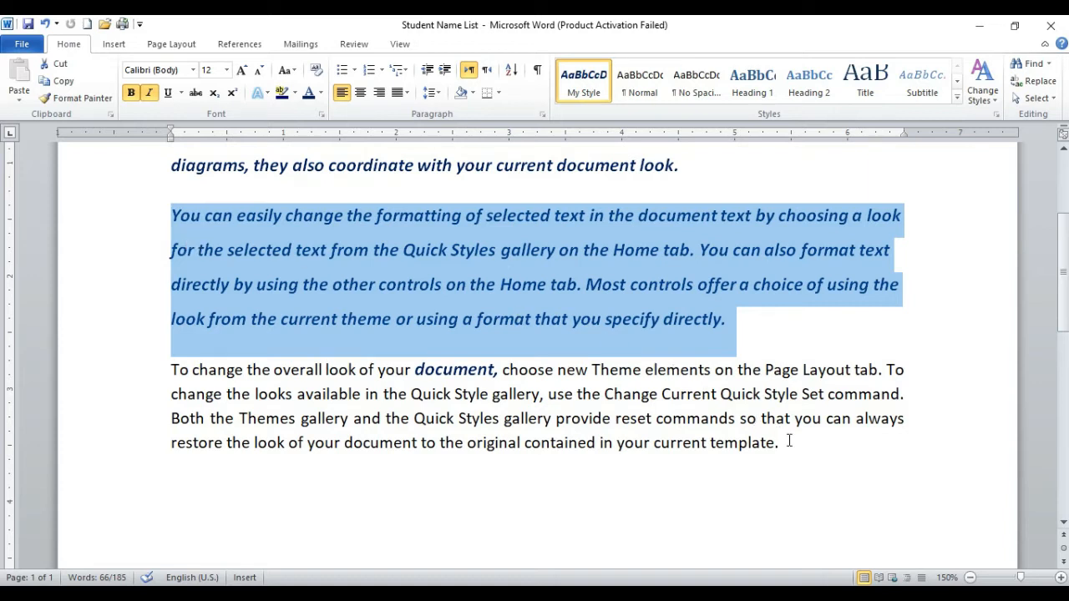
{"action": "left_click_drag", "start_coordinate": [789, 451], "coordinate": [185, 423]}
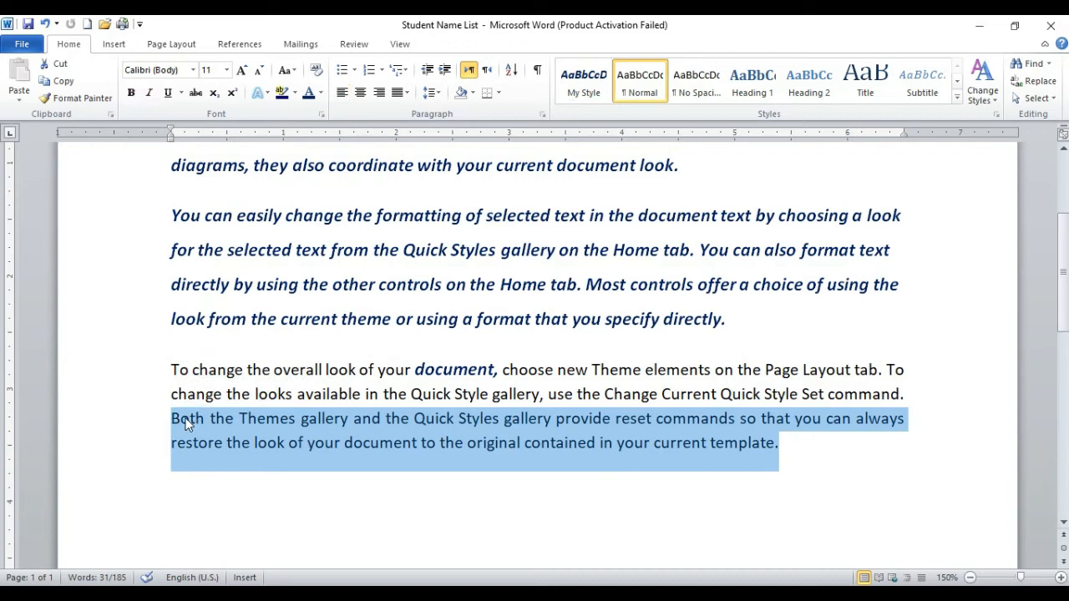
{"action": "key", "text": "ctrl+shift+v"}
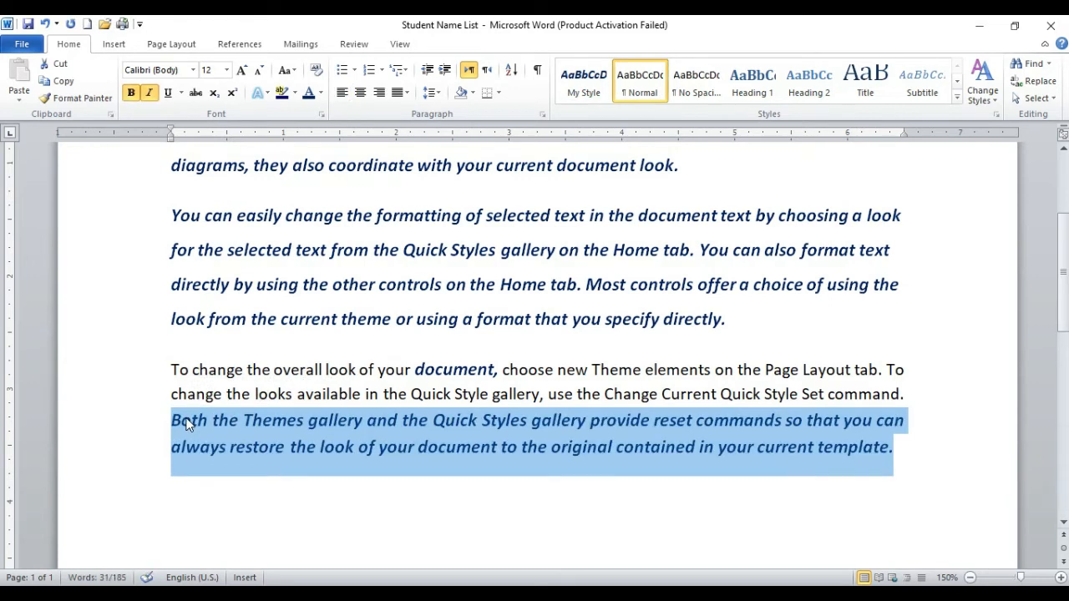
{"action": "left_click", "coordinate": [406, 447]}
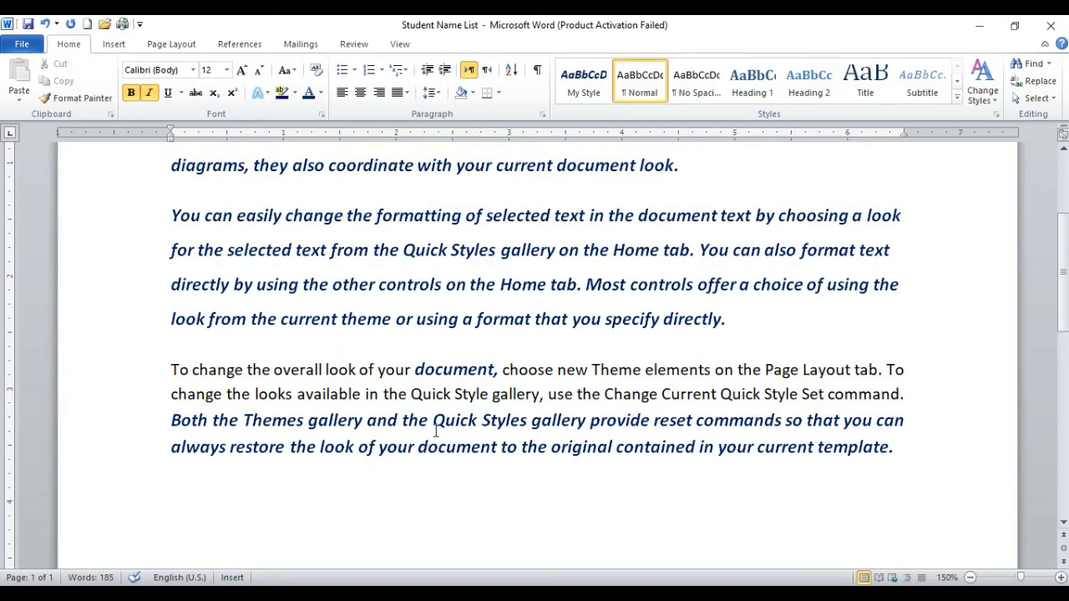
Undo the last two format copies in the third paragraph
{"action": "key", "text": "ctrl+z"}
{"action": "key", "text": "ctrl+z"}
{"action": "left_click", "coordinate": [463, 389]}
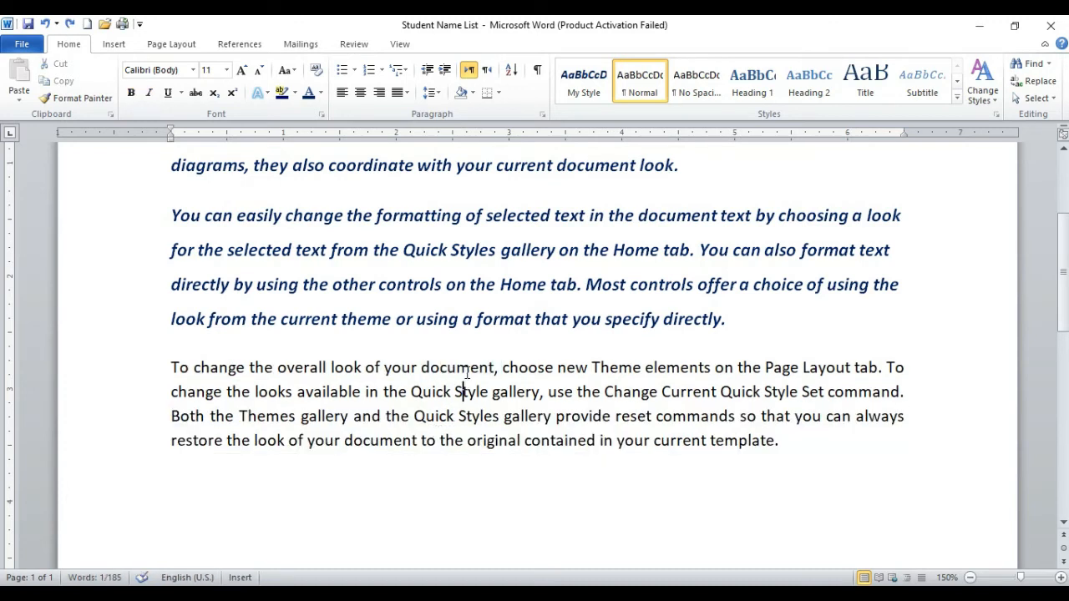
Copy the second paragraph's formatting onto the words "Both the Themes gallery" in the third paragraph with Format Painter
{"action": "mouse_move", "coordinate": [727, 320]}
{"action": "left_mouse_down"}
{"action": "mouse_move", "coordinate": [237, 216]}
{"action": "mouse_move", "coordinate": [171, 214]}
{"action": "left_mouse_up"}
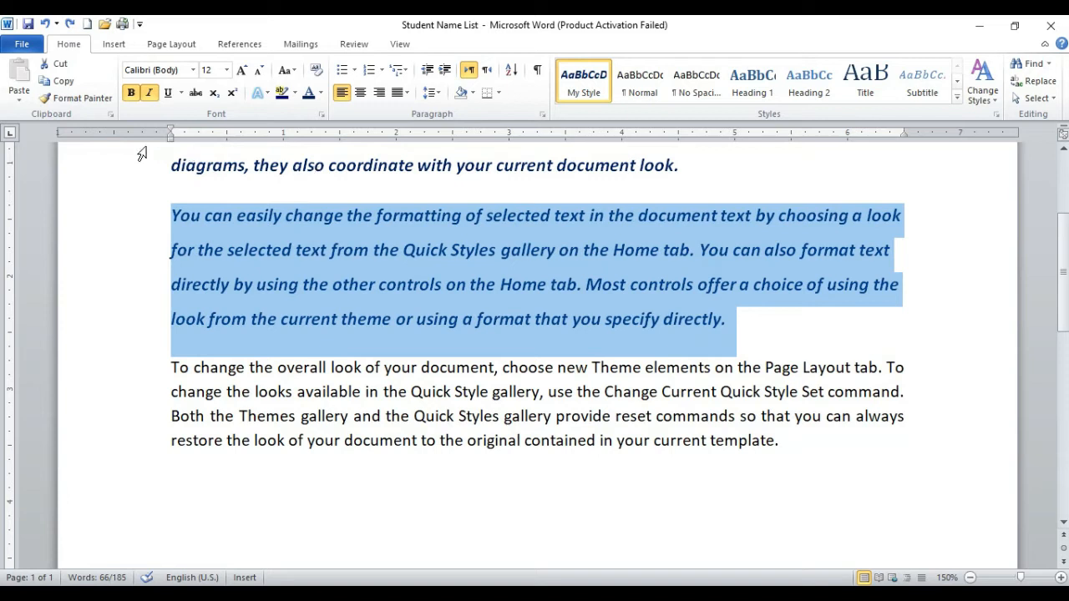
{"action": "left_click", "coordinate": [103, 104]}
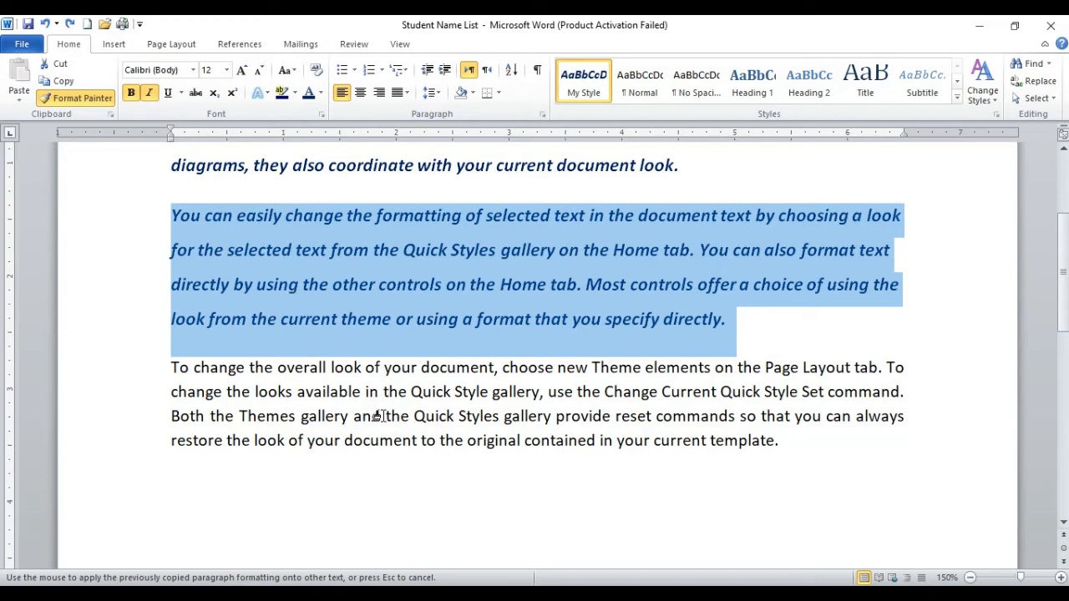
{"action": "mouse_move", "coordinate": [353, 417]}
{"action": "left_mouse_down"}
{"action": "mouse_move", "coordinate": [241, 407]}
{"action": "mouse_move", "coordinate": [152, 421]}
{"action": "left_mouse_up"}
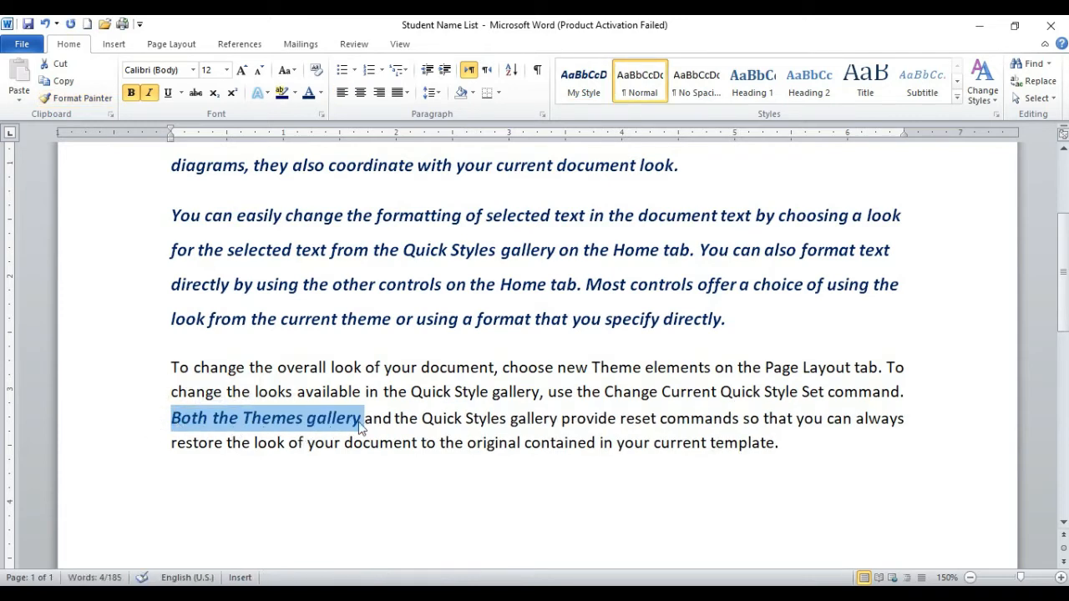
{"action": "left_click", "coordinate": [391, 417]}
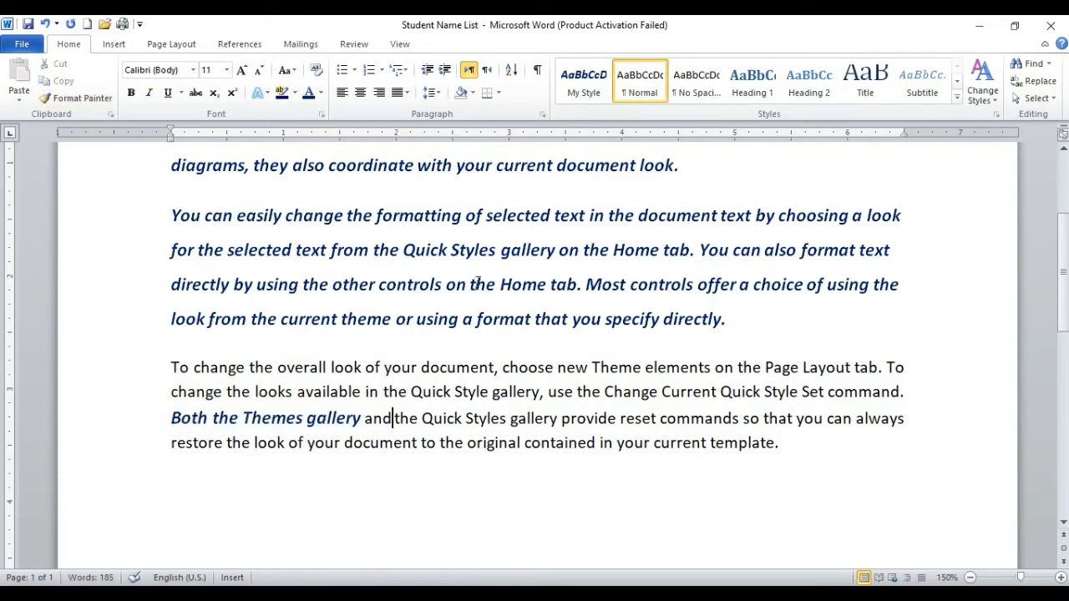
Copy the formatting of the word "specify" and paste it onto "gallery provide reset" in the third paragraph
{"action": "double_click", "coordinate": [616, 324]}
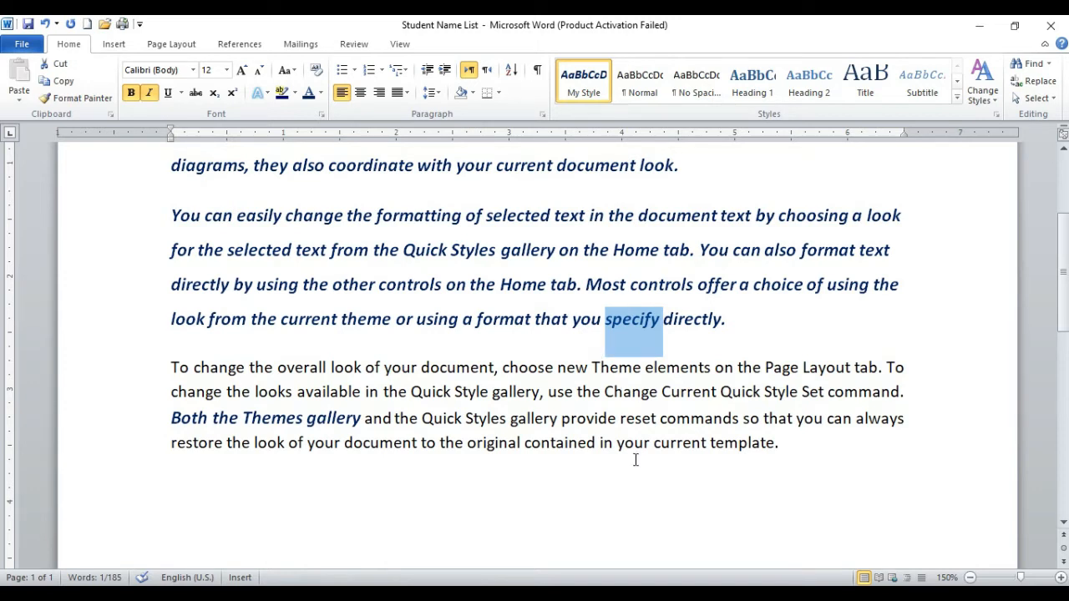
{"action": "left_click_drag", "start_coordinate": [738, 424], "coordinate": [513, 428]}
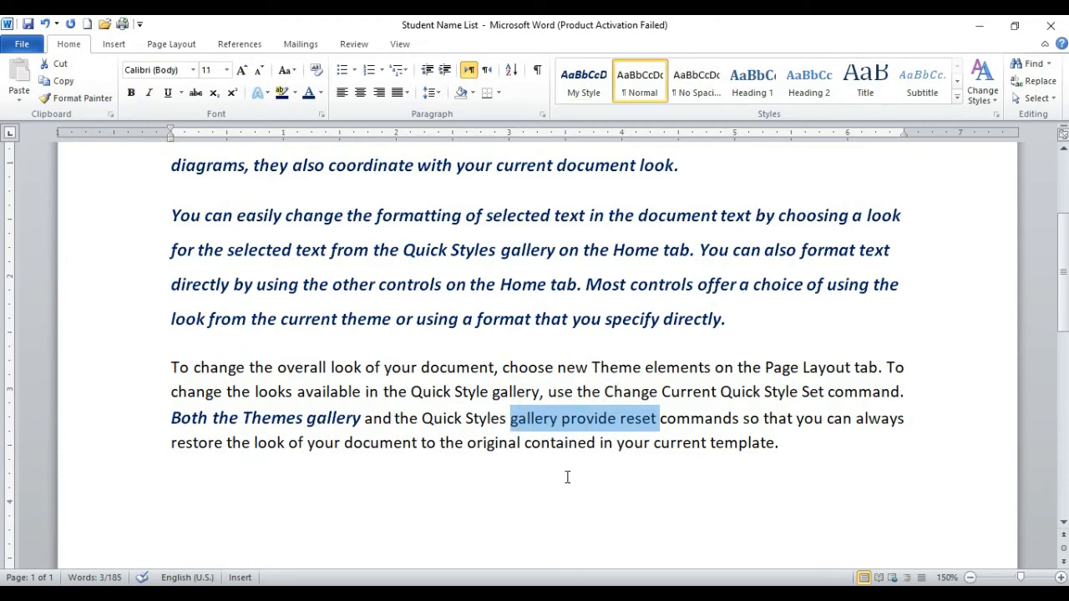
{"action": "key", "text": "ctrl+shift+v"}
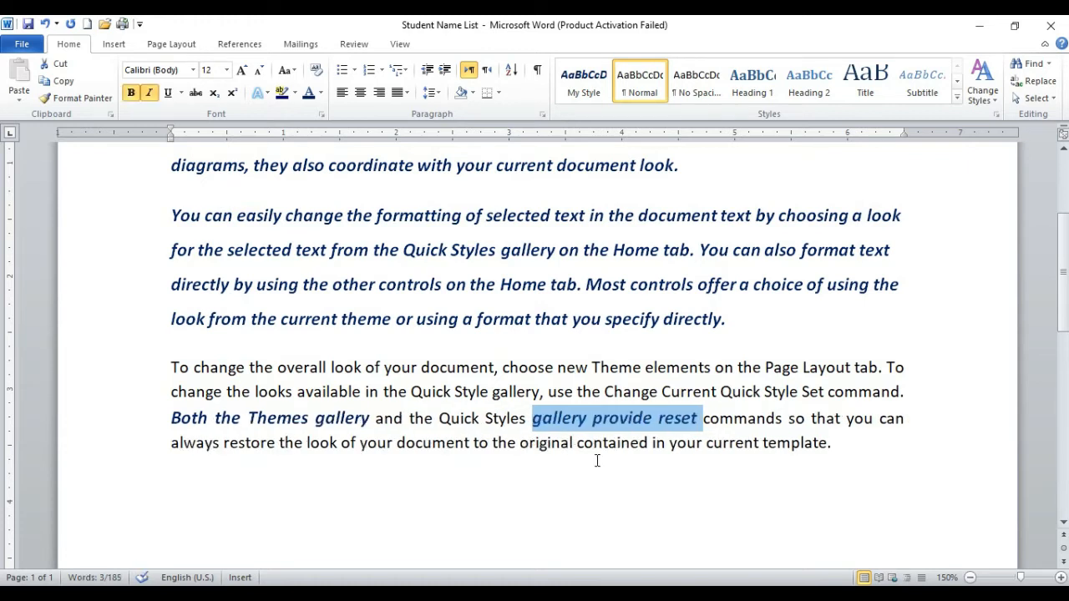
Apply the Normal style to all three paragraphs
{"action": "scroll", "coordinate": [594, 453], "scroll_direction": "up", "scroll_amount": 3}
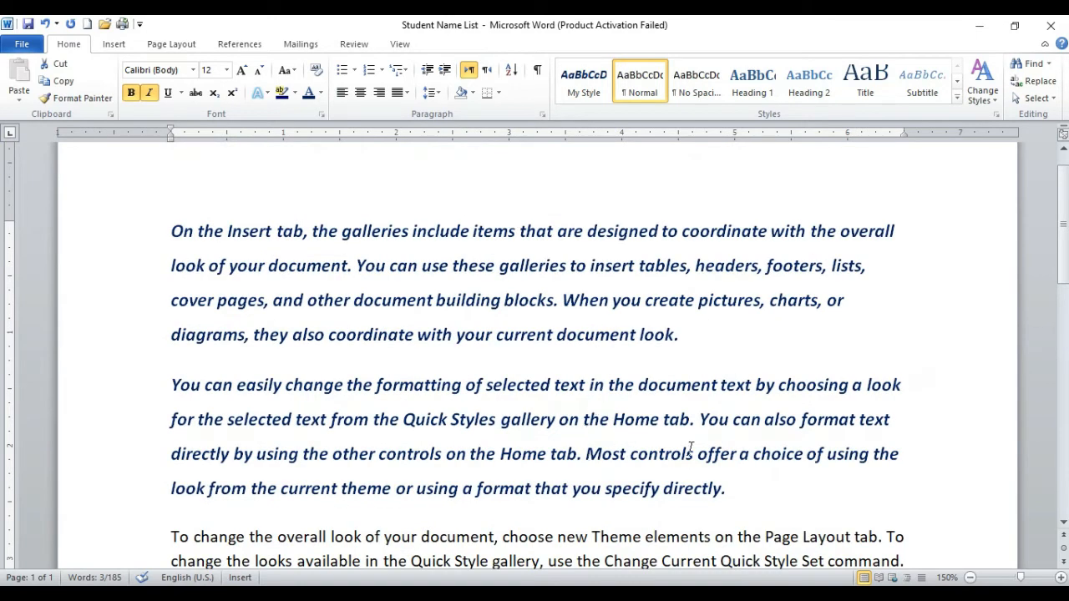
{"action": "scroll", "coordinate": [690, 450], "scroll_direction": "down", "scroll_amount": 2}
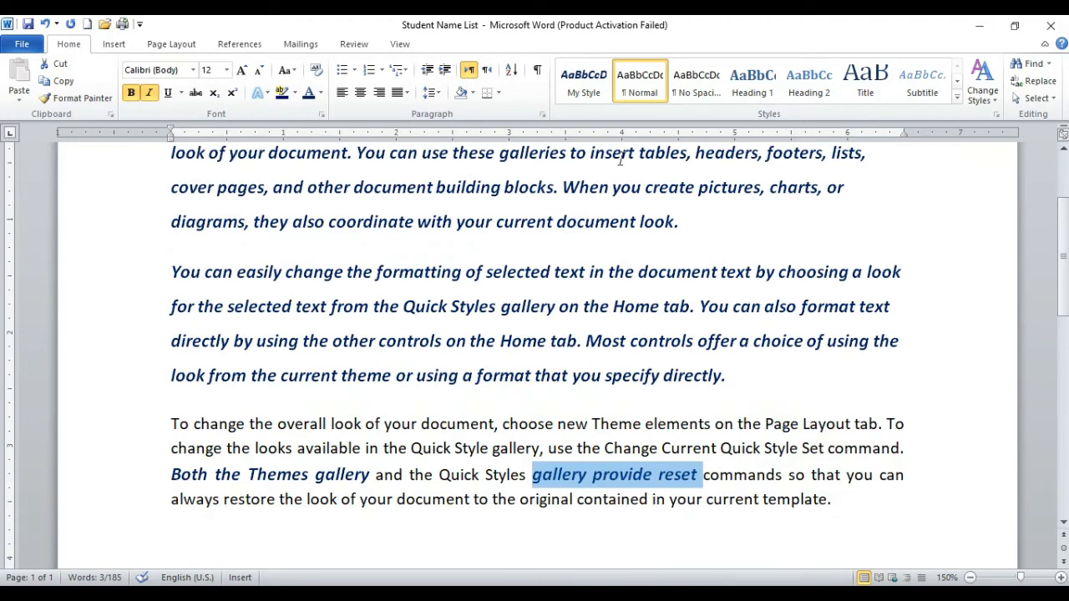
{"action": "left_click", "coordinate": [596, 92]}
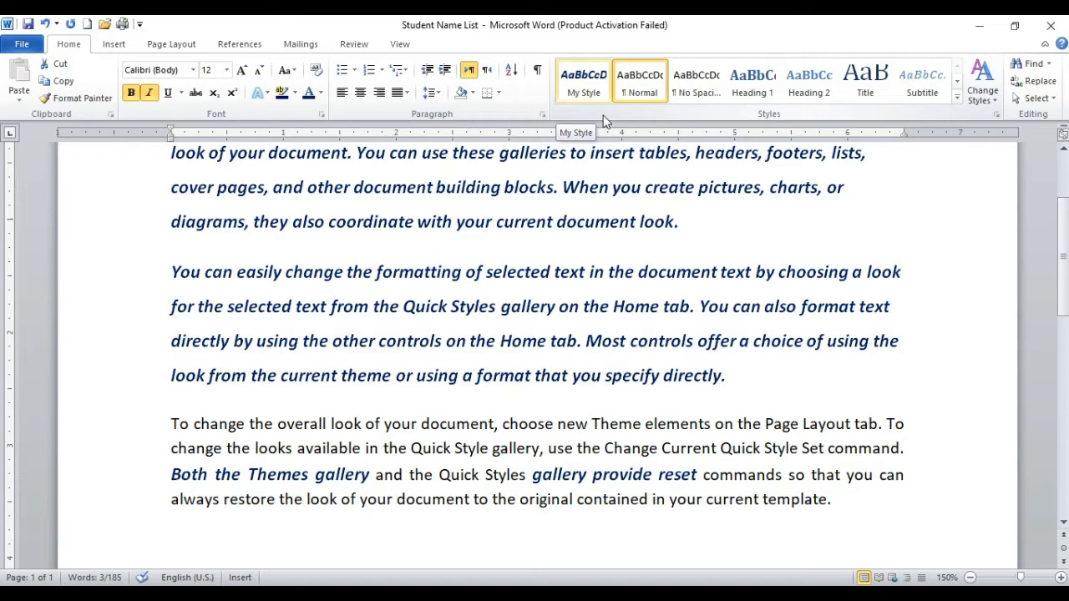
{"action": "left_click_drag", "start_coordinate": [839, 498], "coordinate": [166, 178]}
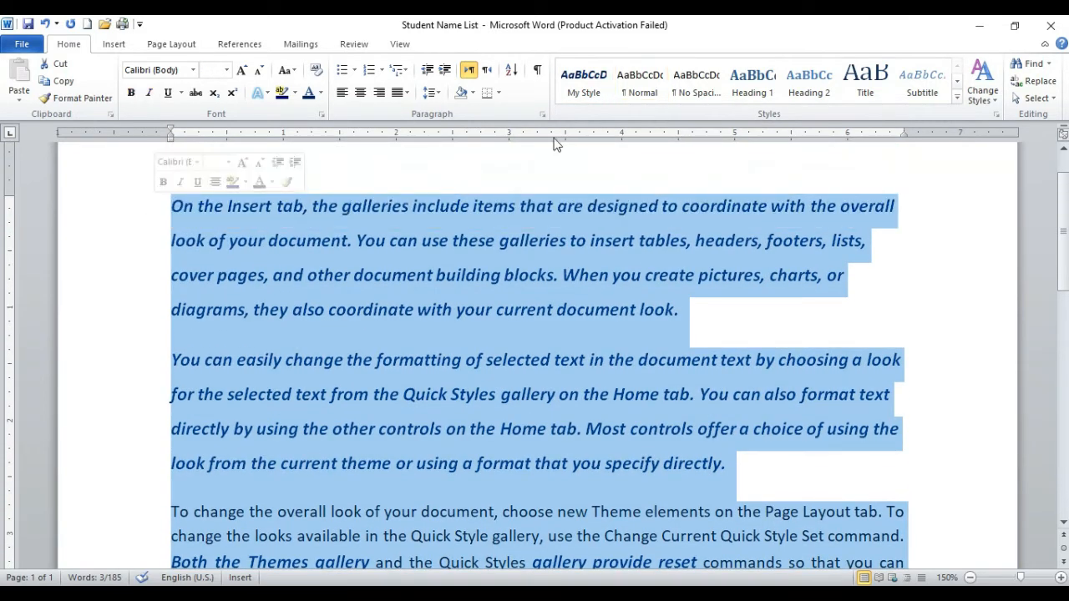
{"action": "left_click", "coordinate": [639, 84]}
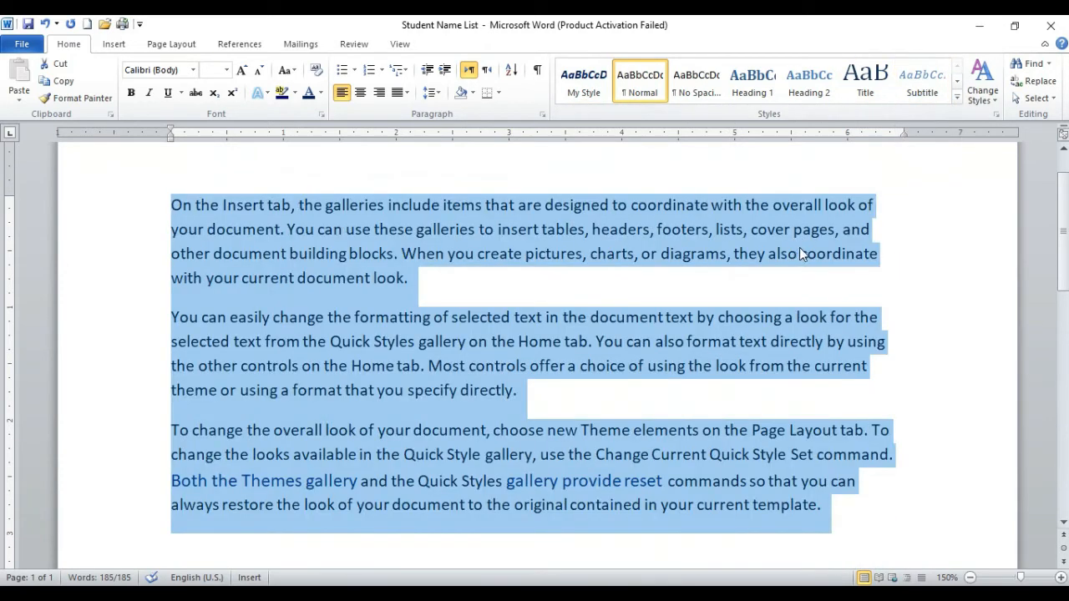
{"action": "left_click", "coordinate": [547, 280]}
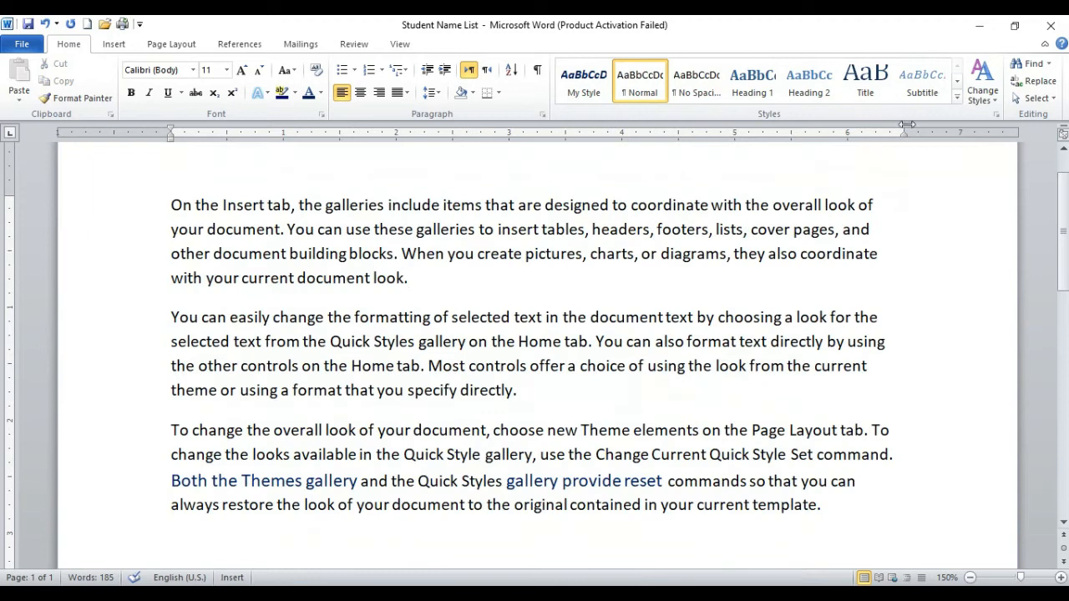
{"action": "left_click", "coordinate": [1049, 64]}
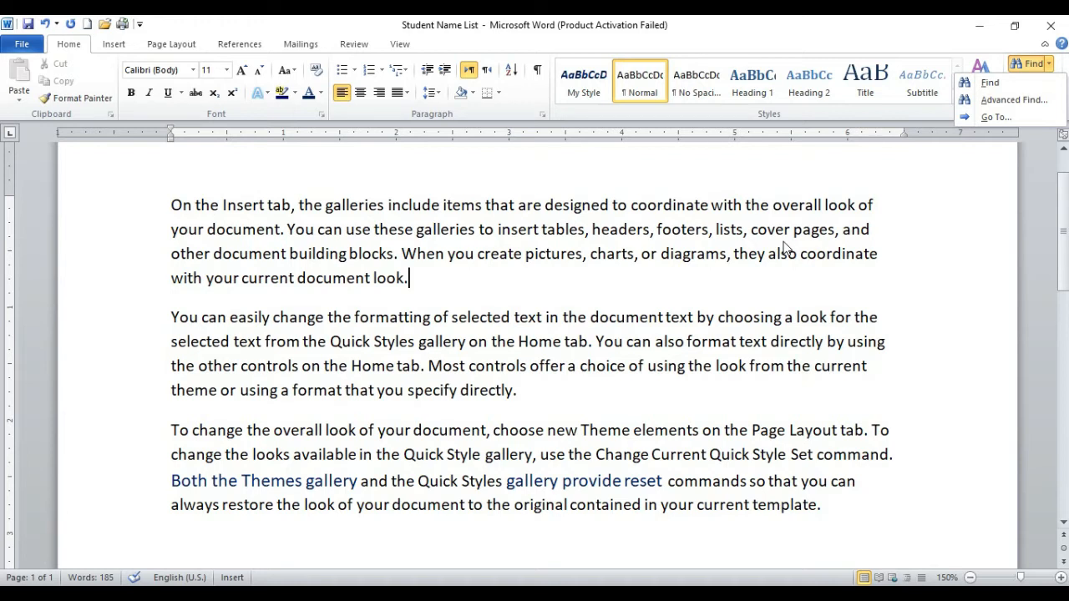
{"action": "left_click", "coordinate": [768, 294]}
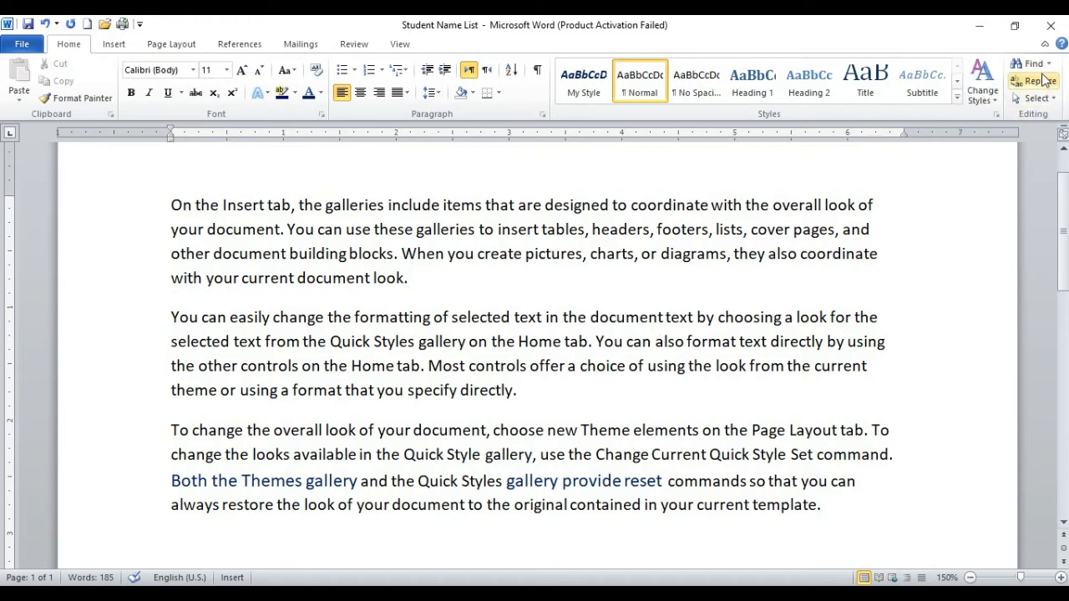
{"action": "left_click", "coordinate": [1016, 65]}
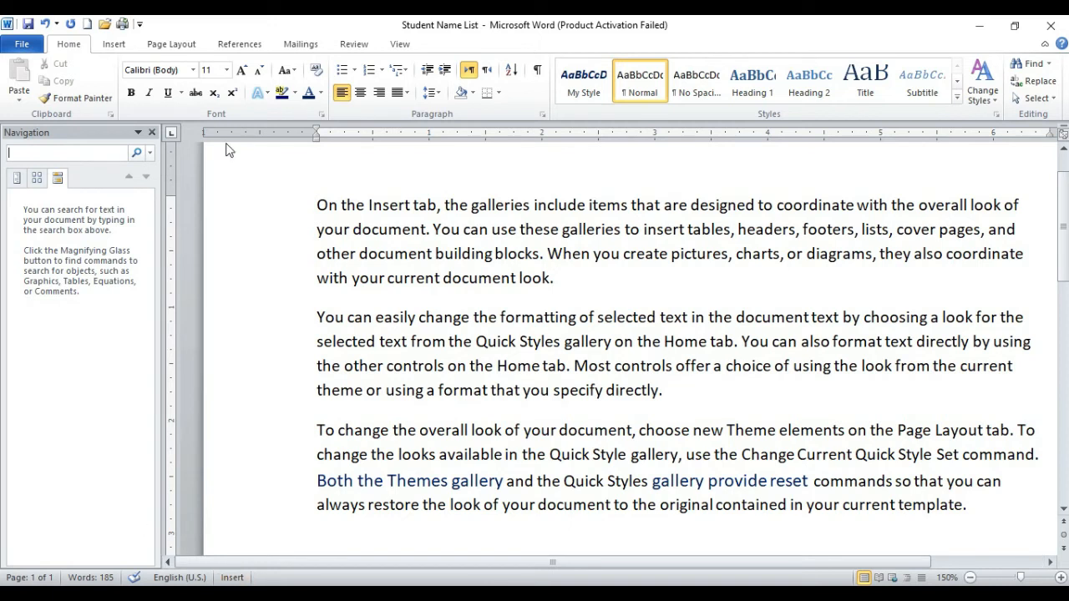
{"action": "left_click", "coordinate": [152, 134]}
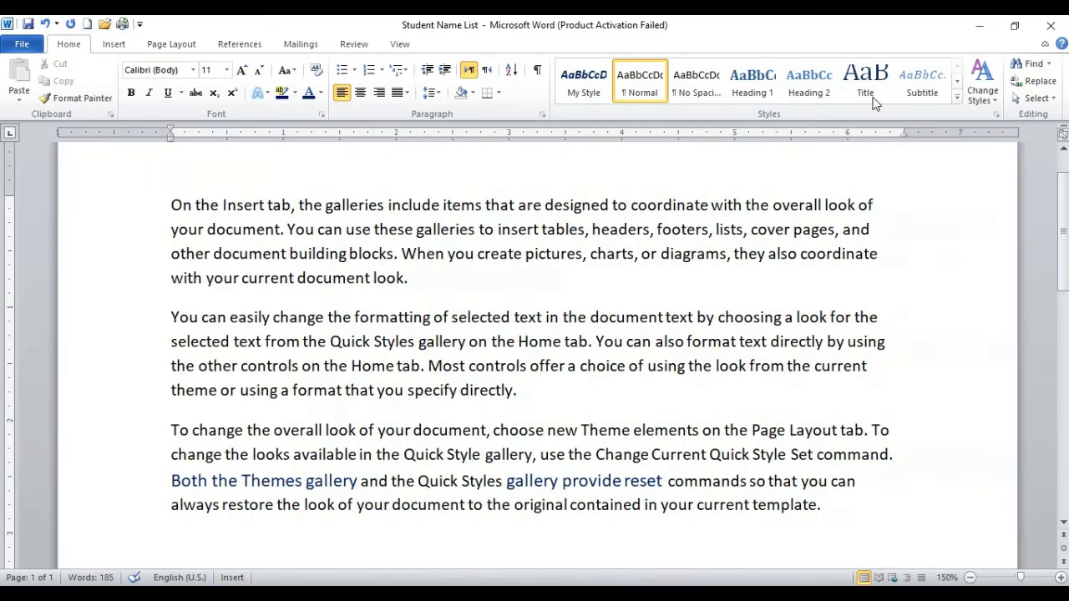
Search the text for the word "document" and look through its highlighted occurrences in the three paragraphs
{"action": "left_click", "coordinate": [1029, 64]}
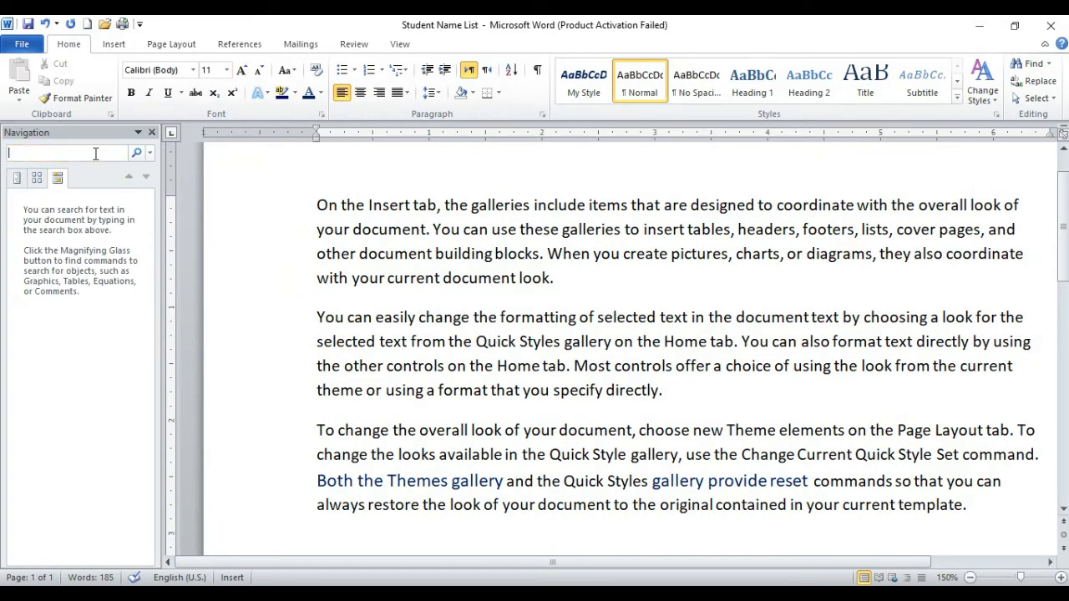
{"action": "type", "text": "document"}
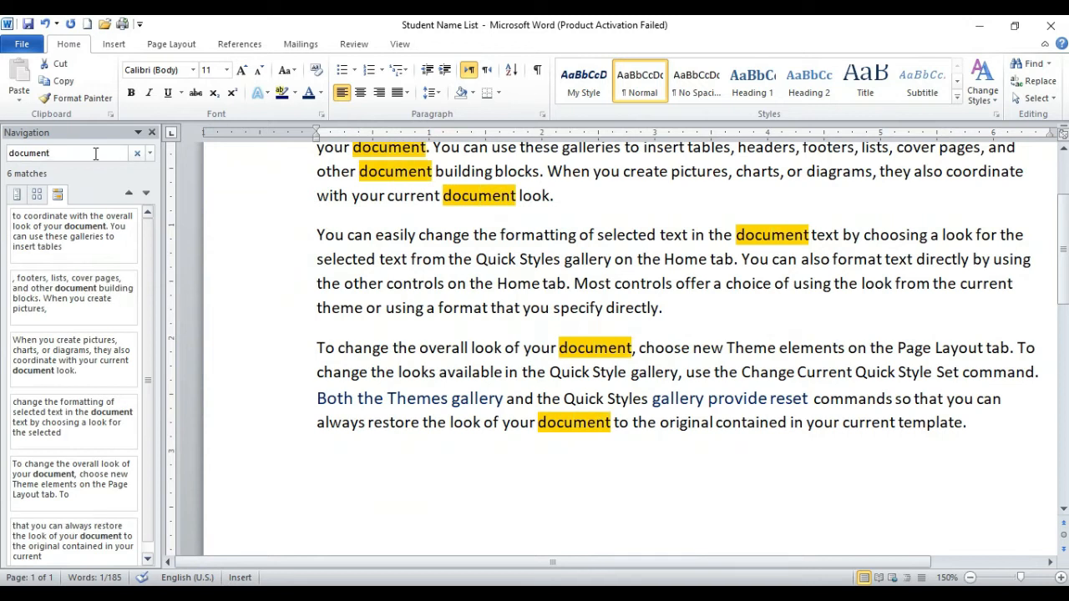
{"action": "scroll", "coordinate": [761, 265], "scroll_direction": "up", "scroll_amount": 2}
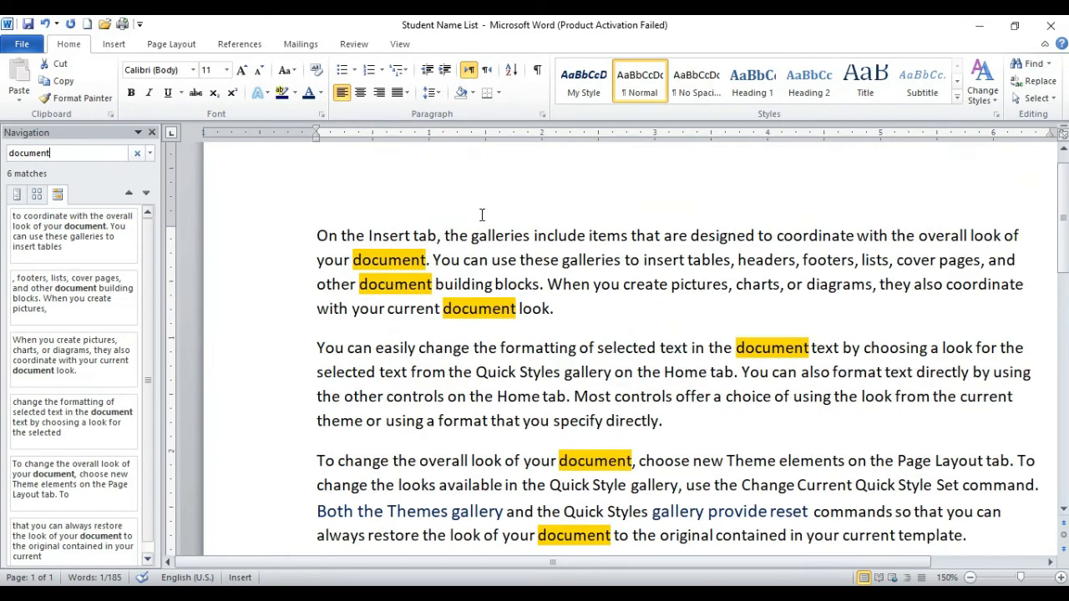
{"action": "scroll", "coordinate": [378, 262], "scroll_direction": "down", "scroll_amount": 2}
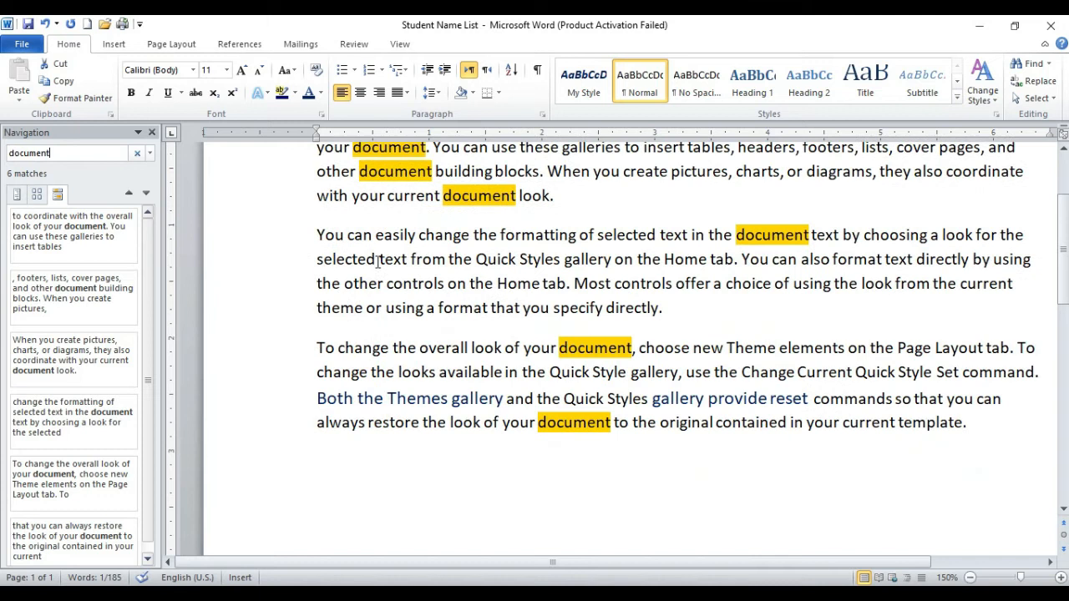
{"action": "scroll", "coordinate": [399, 211], "scroll_direction": "up", "scroll_amount": 1}
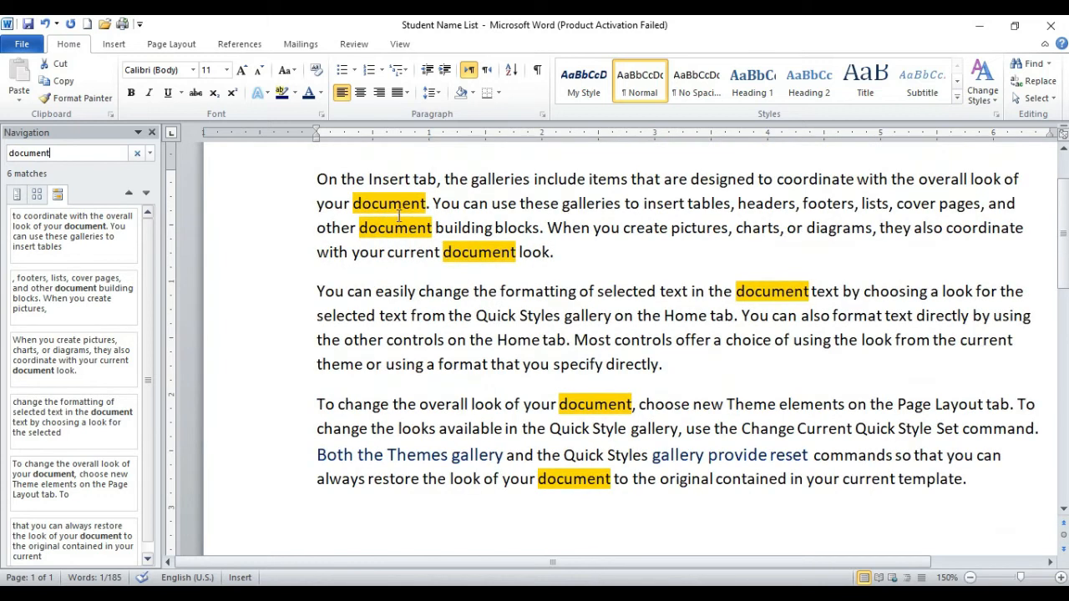
{"action": "left_click", "coordinate": [402, 209]}
{"action": "left_click", "coordinate": [428, 228]}
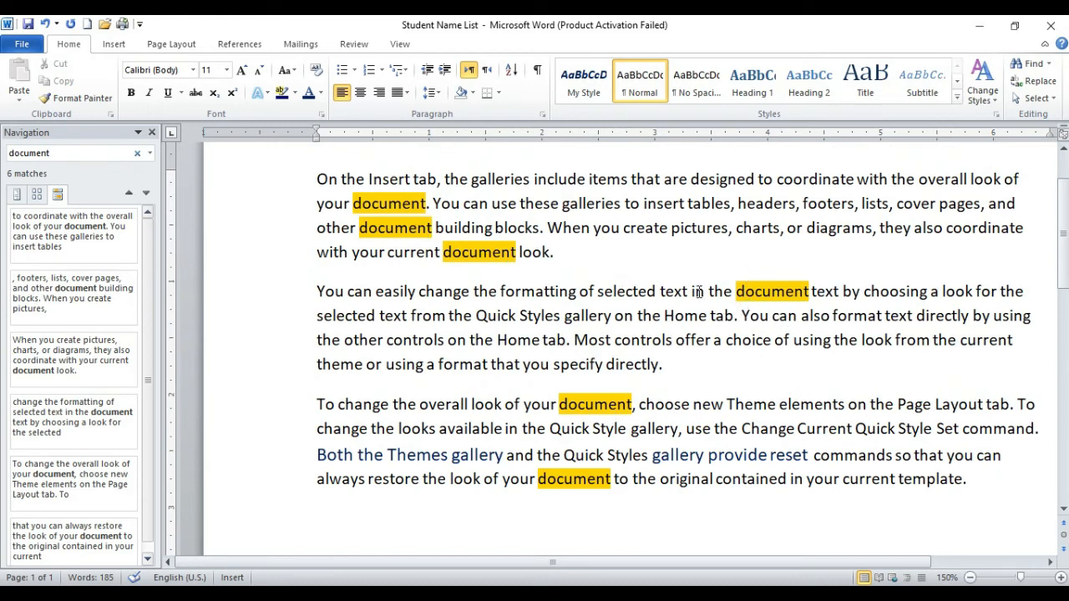
{"action": "left_click", "coordinate": [152, 134]}
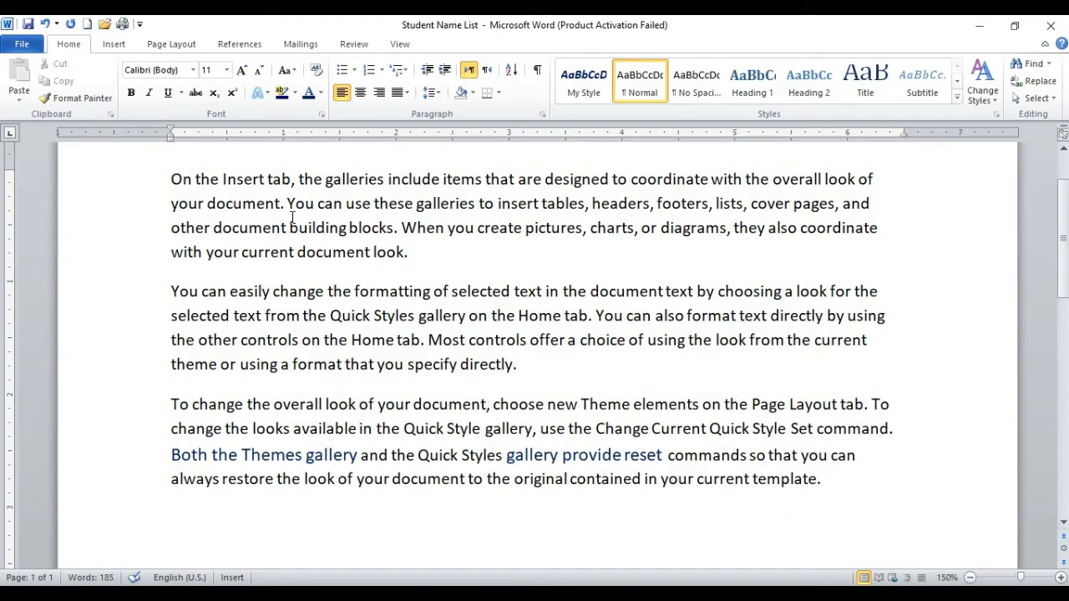
Search for "the" with Advanced Find, moving the dialog off the text, and go to the next occurrence
{"action": "left_click", "coordinate": [1049, 65]}
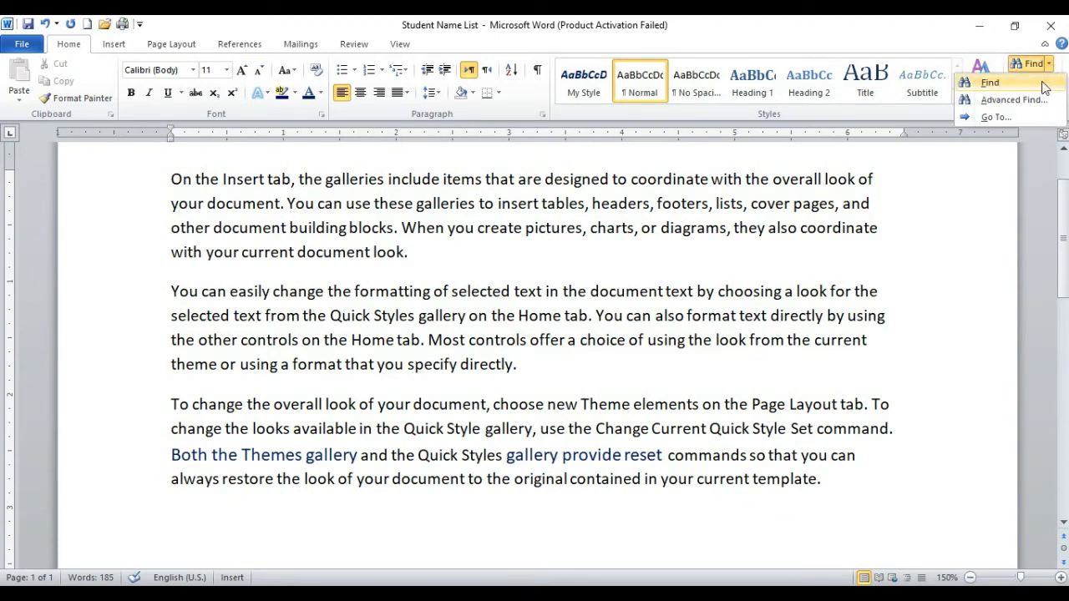
{"action": "left_click", "coordinate": [1014, 100]}
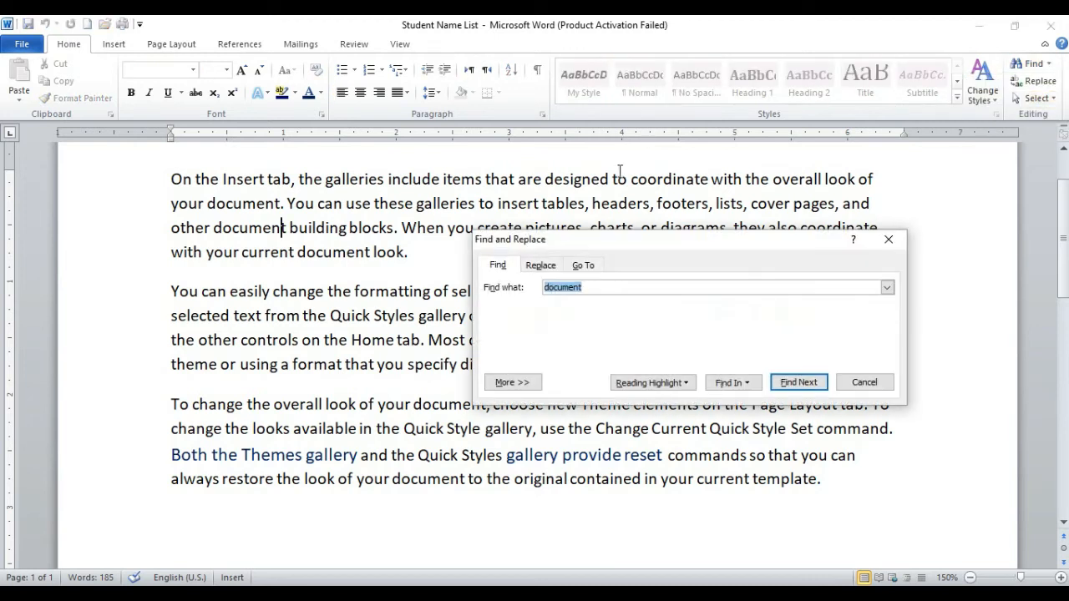
{"action": "type", "text": "the"}
{"action": "key", "text": "BackSpace"}
{"action": "key", "text": "BackSpace"}
{"action": "type", "text": "the"}
{"action": "left_click_drag", "start_coordinate": [651, 247], "coordinate": [731, 39]}
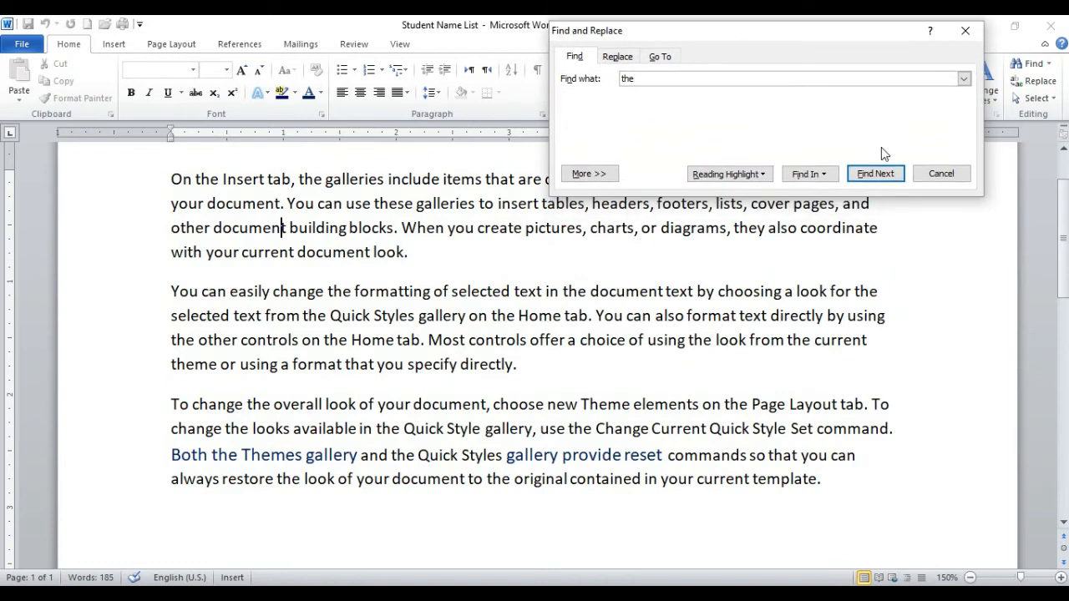
{"action": "left_click", "coordinate": [882, 175]}
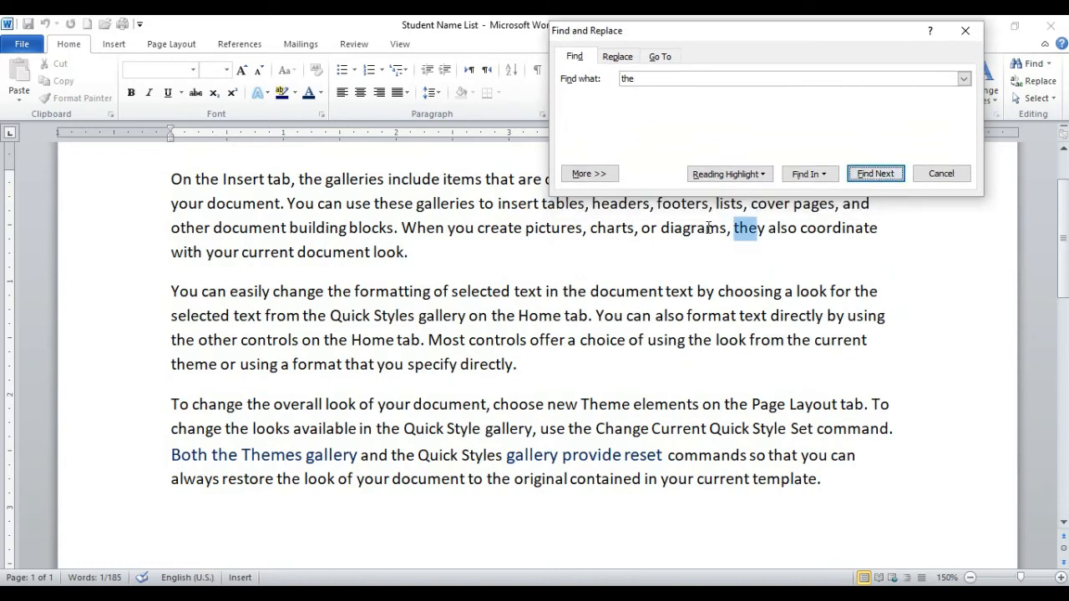
Place the cursor before "building blocks" in the first paragraph and step through the next two occurrences of "the"
{"action": "left_click", "coordinate": [429, 270]}
{"action": "left_click", "coordinate": [429, 279]}
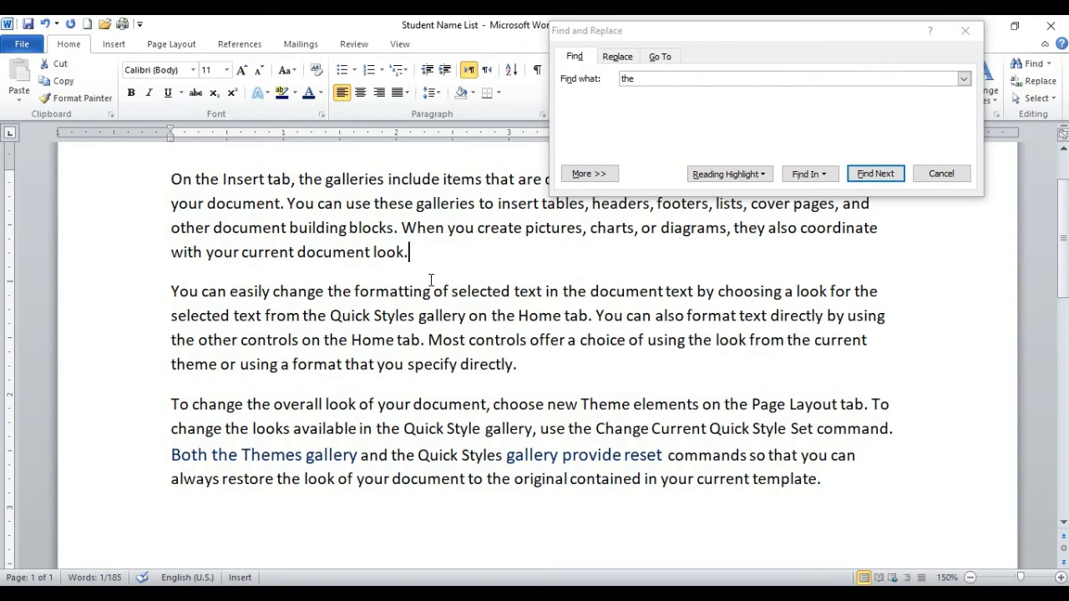
{"action": "left_click_drag", "start_coordinate": [429, 279], "coordinate": [156, 167]}
{"action": "left_click_drag", "start_coordinate": [518, 364], "coordinate": [132, 148]}
{"action": "left_click", "coordinate": [291, 228]}
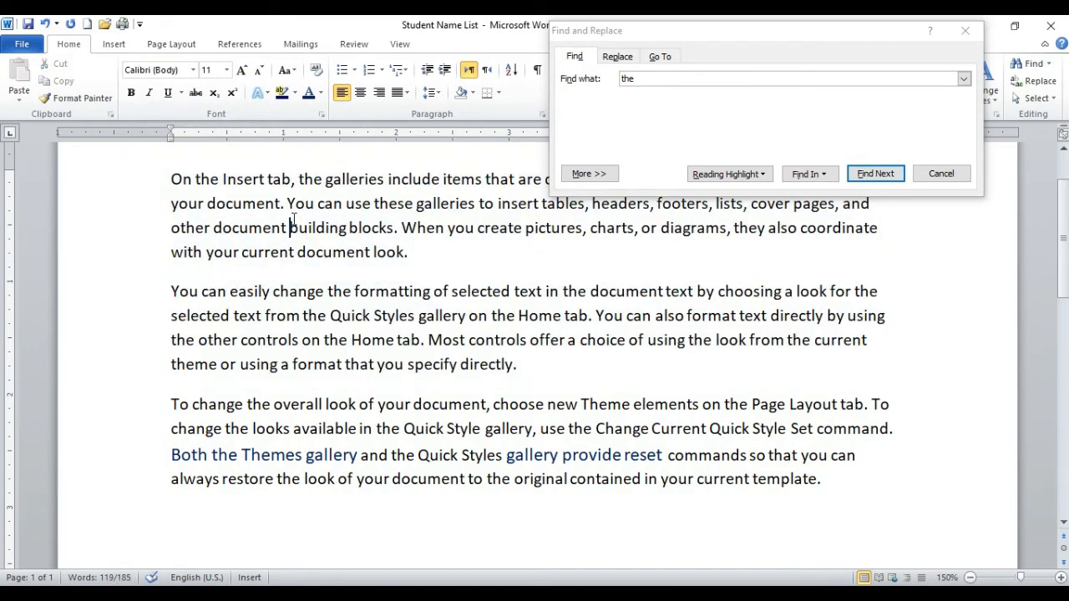
{"action": "left_click", "coordinate": [876, 173]}
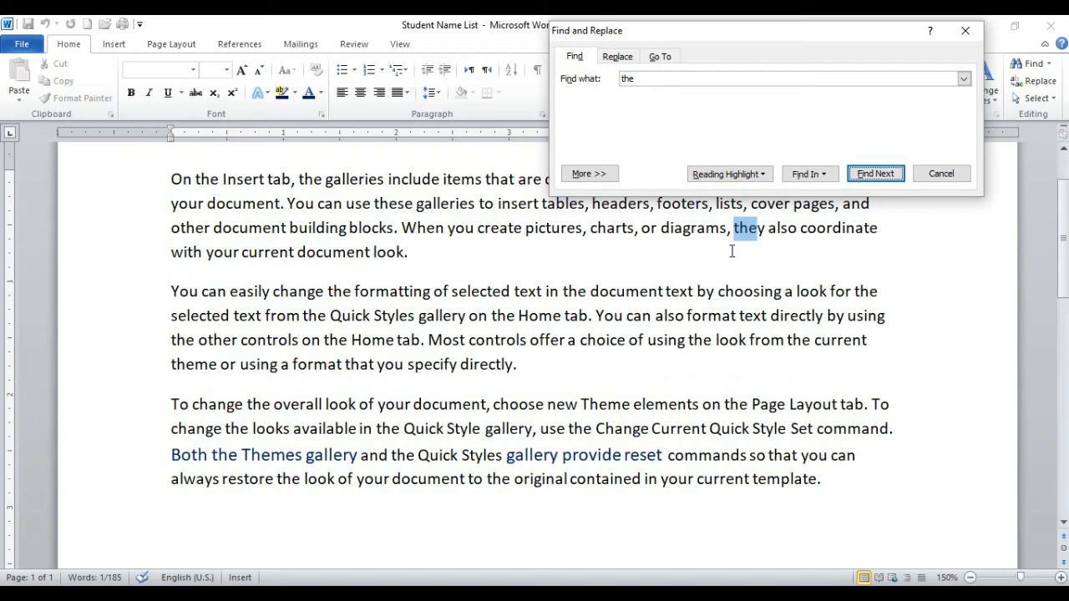
{"action": "left_click", "coordinate": [875, 174]}
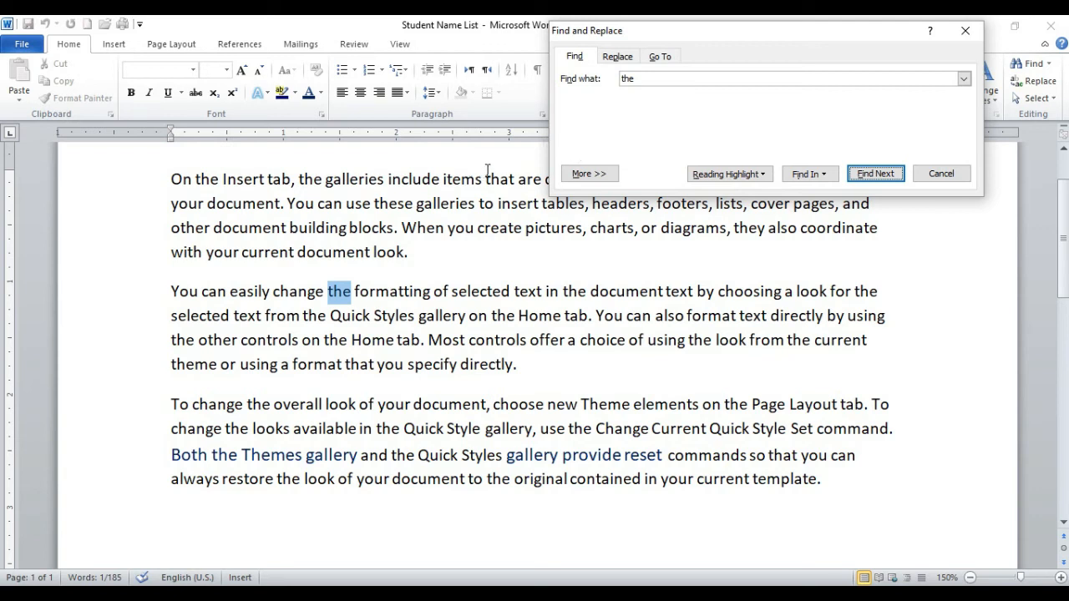
Close Advanced Find, review all matches of "the" in the Navigation pane and the text, and close the pane
{"action": "left_click", "coordinate": [965, 175]}
{"action": "key", "text": "ctrl+f"}
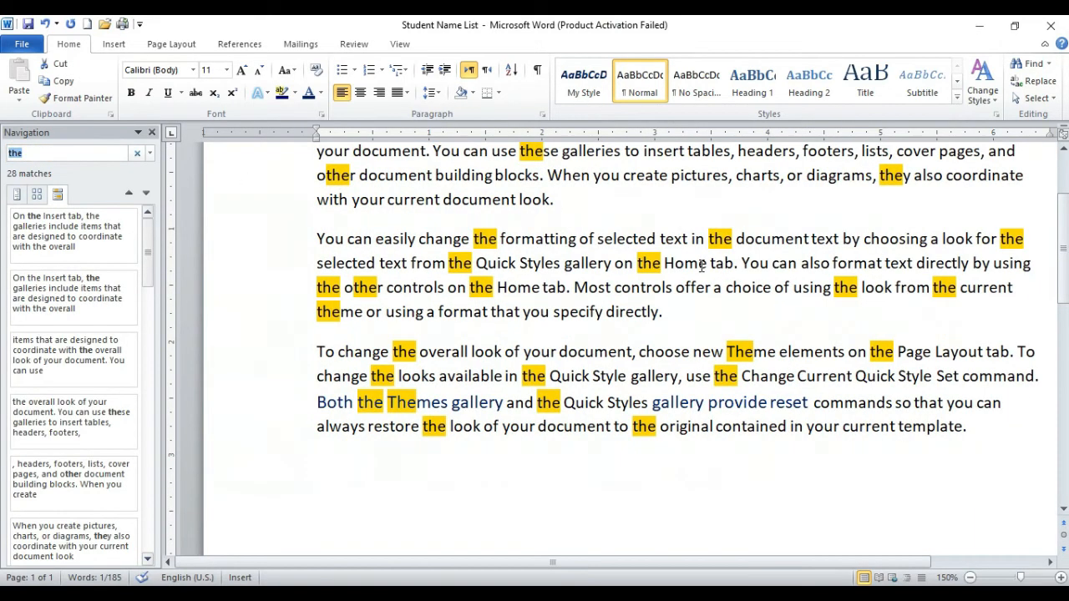
{"action": "scroll", "coordinate": [701, 267], "scroll_direction": "up", "scroll_amount": 2}
{"action": "scroll", "coordinate": [753, 317], "scroll_direction": "down", "scroll_amount": 1}
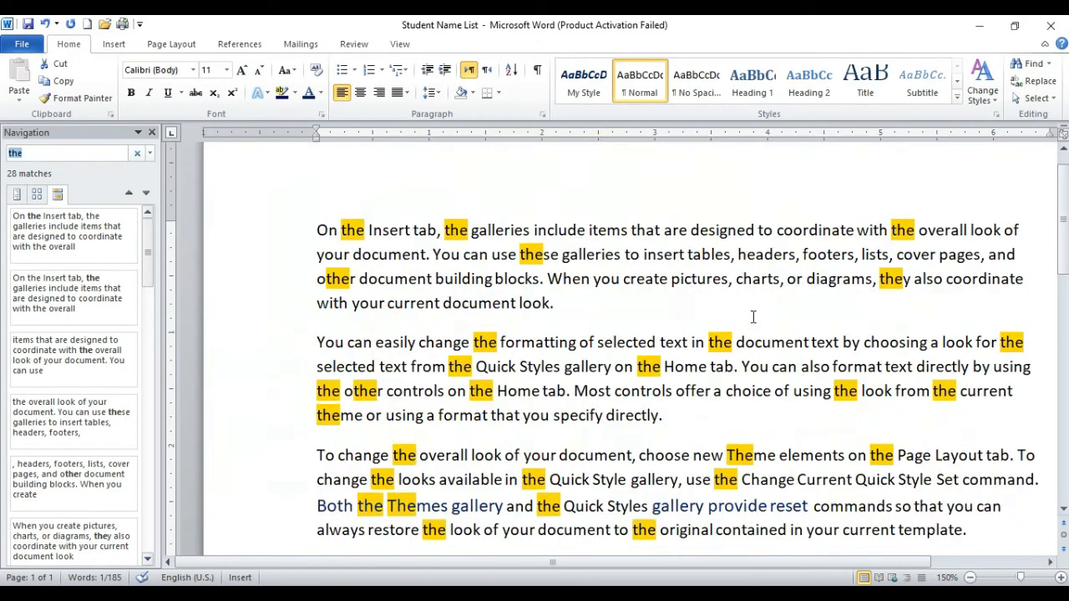
{"action": "left_click", "coordinate": [152, 133]}
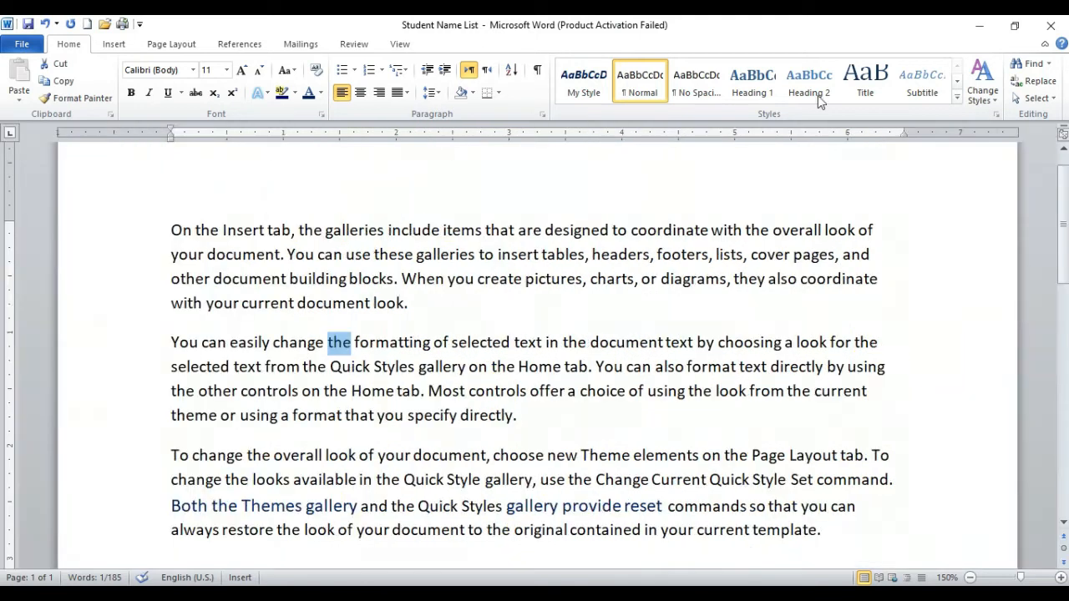
Reopen Advanced Find and step through the next two occurrences of "the" in the second paragraph
{"action": "left_click", "coordinate": [1048, 64]}
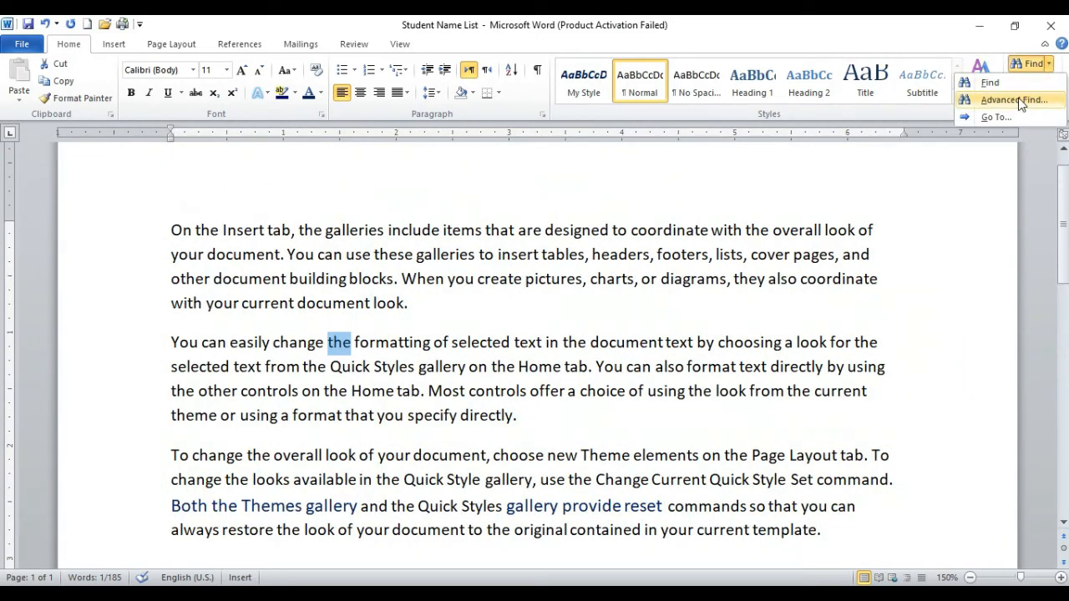
{"action": "left_click", "coordinate": [1014, 100]}
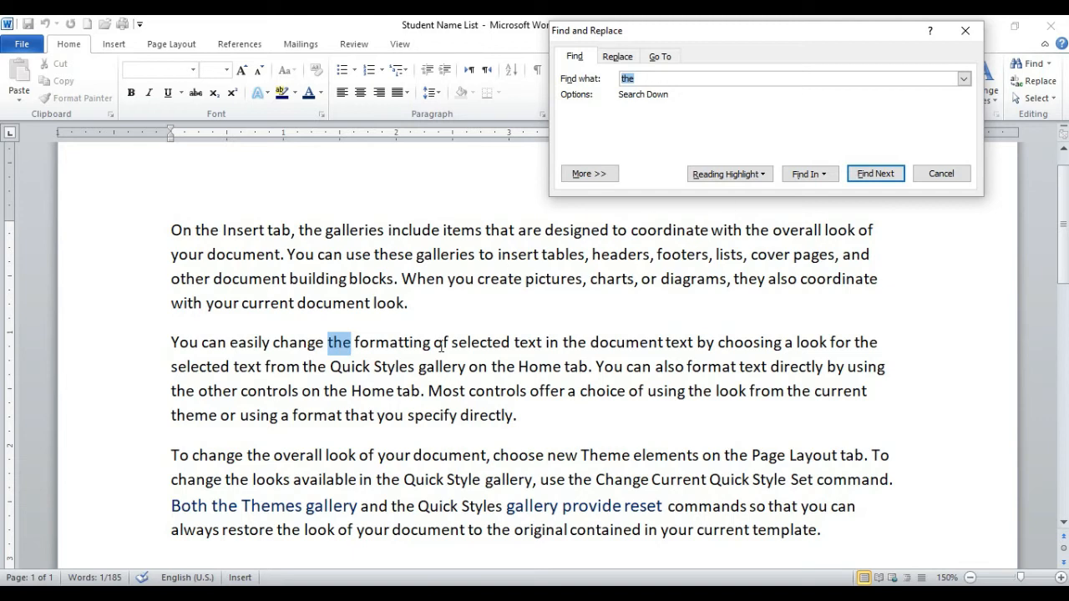
{"action": "left_click", "coordinate": [885, 178]}
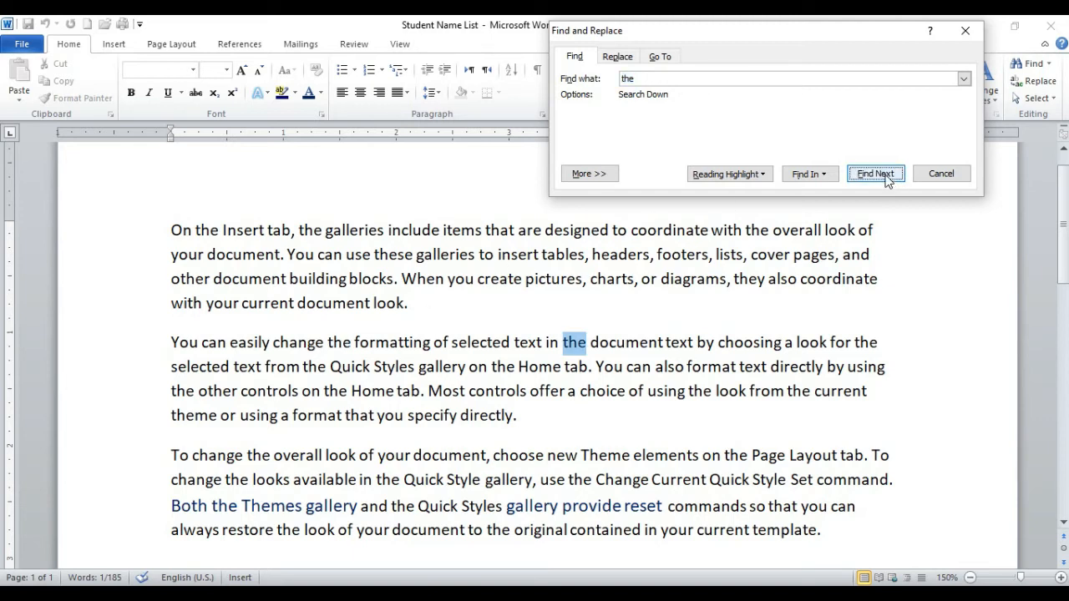
{"action": "left_click", "coordinate": [887, 180]}
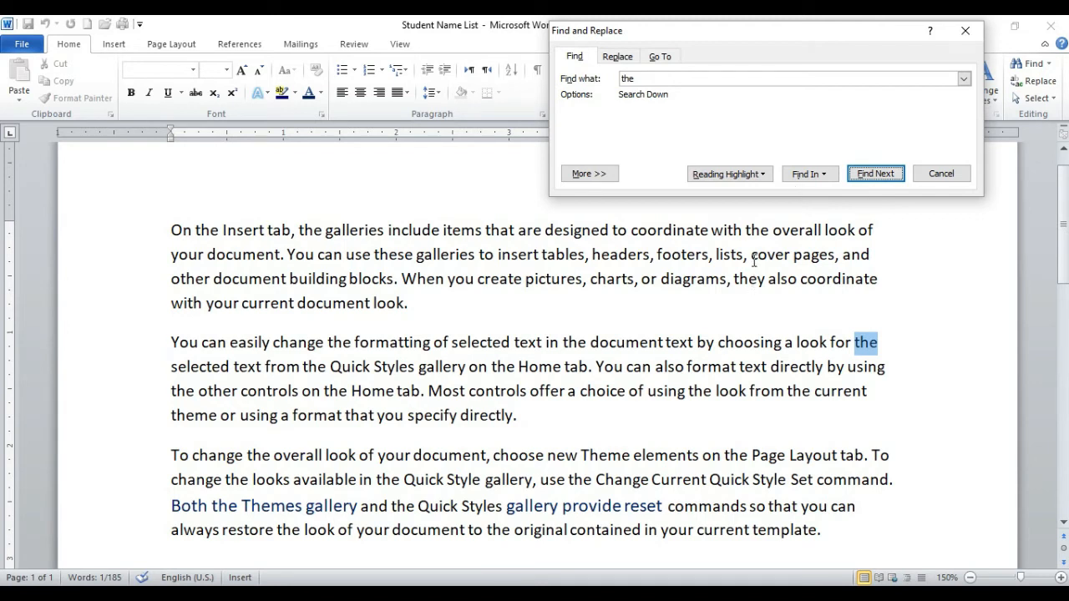
Apply Reading Highlight to all occurrences of "the" and clear the highlighting again
{"action": "left_click", "coordinate": [760, 176]}
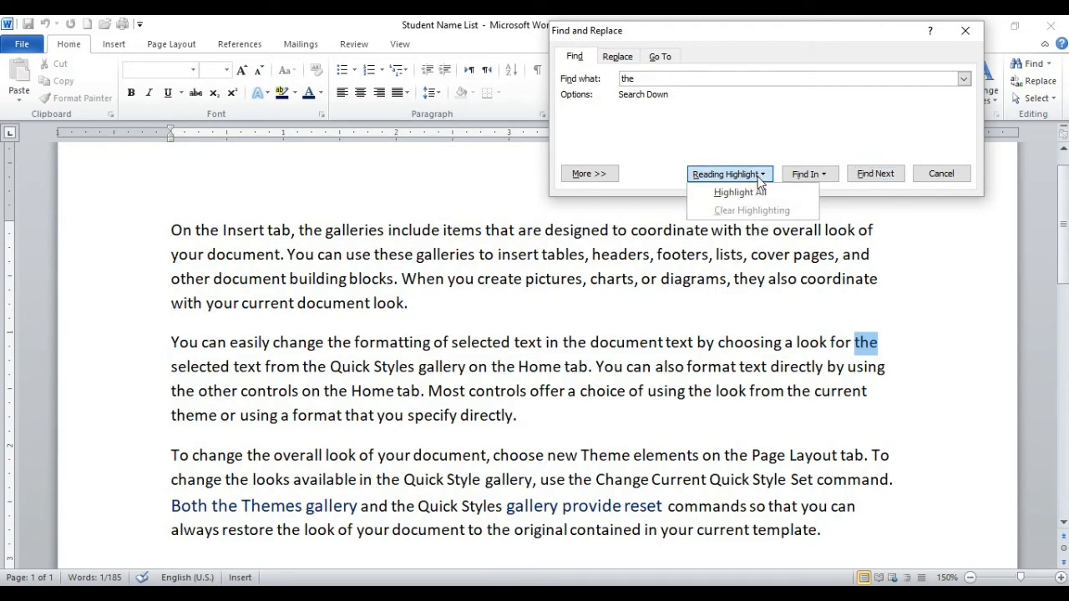
{"action": "left_click", "coordinate": [760, 192]}
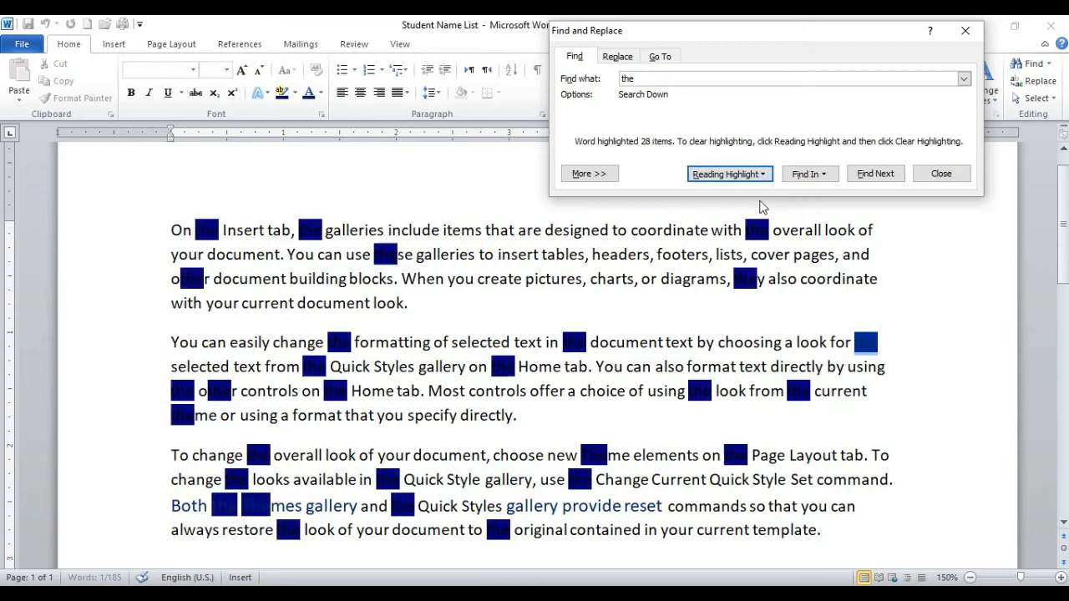
{"action": "left_click", "coordinate": [223, 287]}
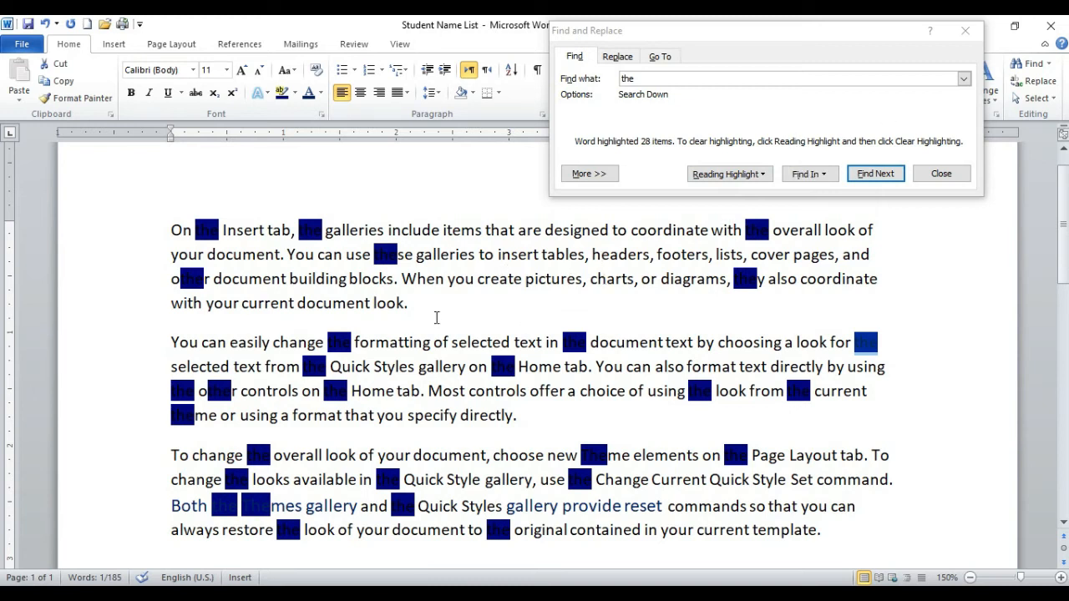
{"action": "left_click", "coordinate": [827, 177]}
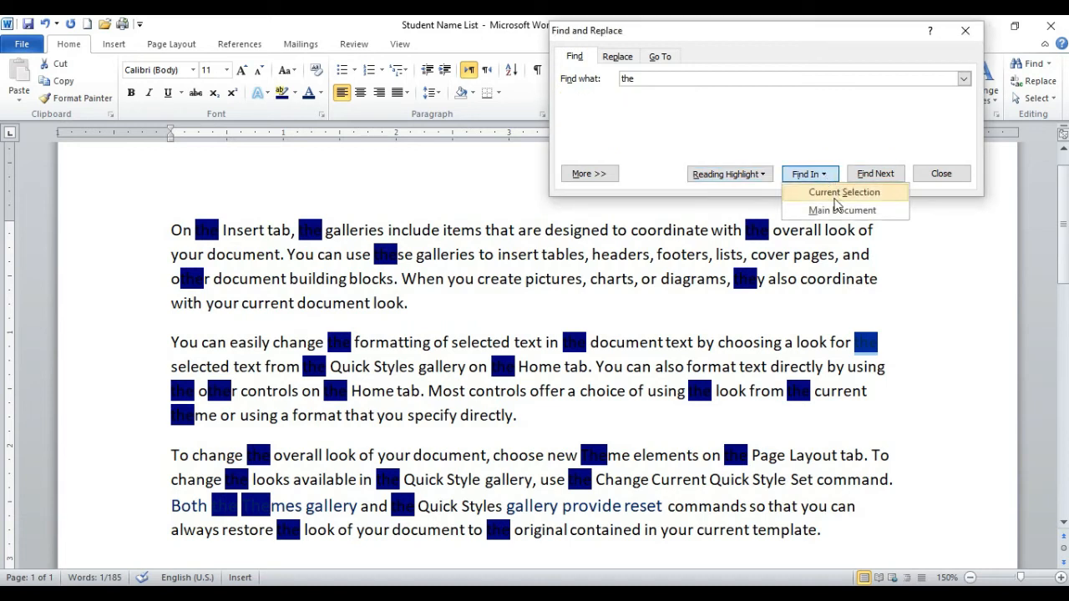
{"action": "left_click", "coordinate": [703, 283]}
{"action": "left_click", "coordinate": [424, 307]}
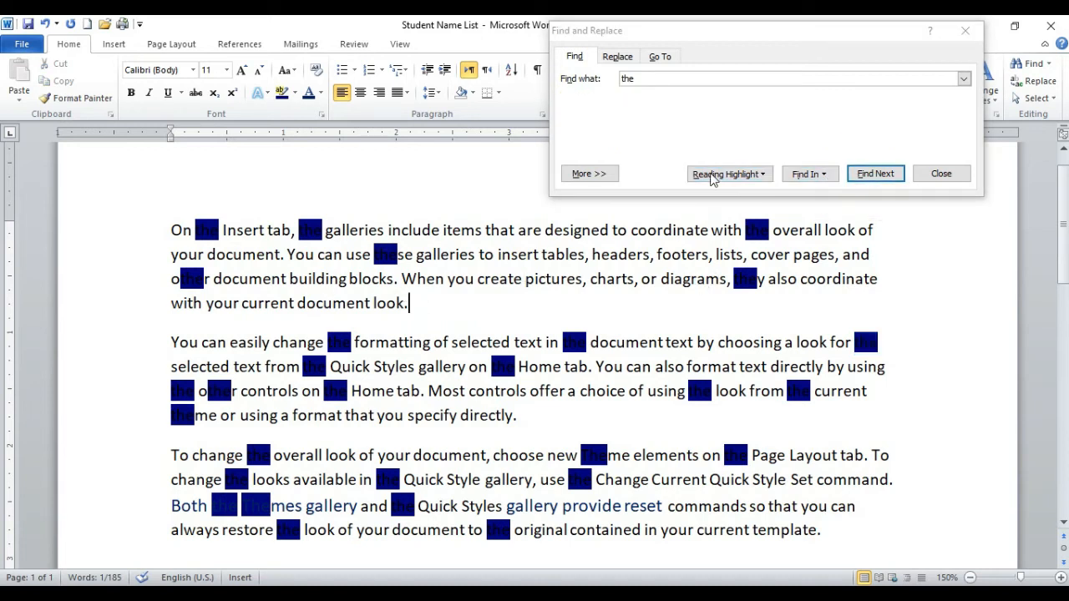
{"action": "left_click", "coordinate": [727, 174]}
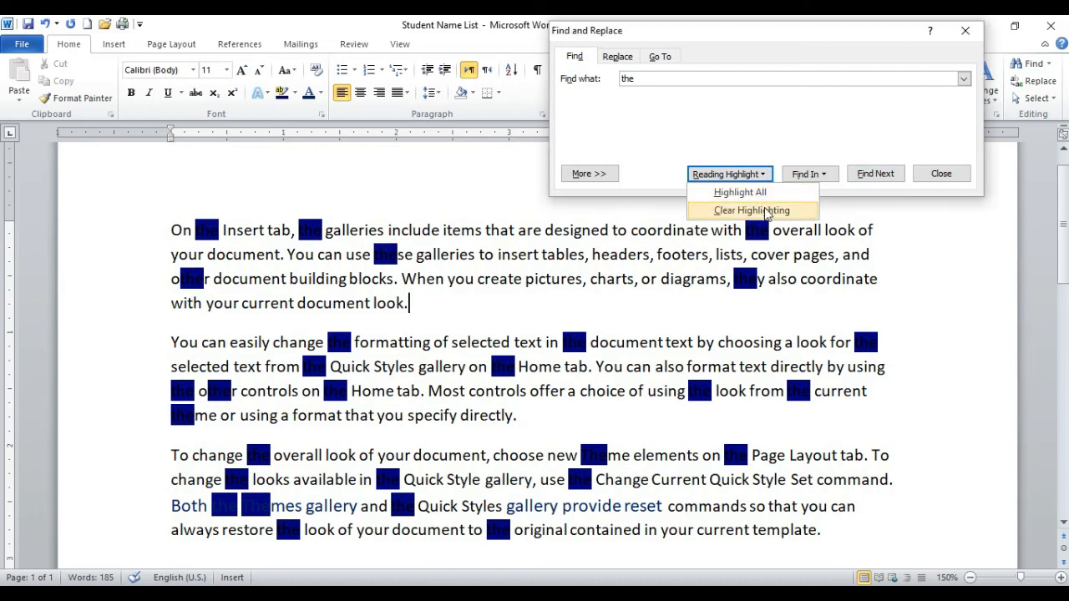
{"action": "left_click", "coordinate": [764, 211]}
Find all occurrences of "the" first in the selected first paragraph only, and again in the main document
{"action": "left_click_drag", "start_coordinate": [431, 305], "coordinate": [55, 212]}
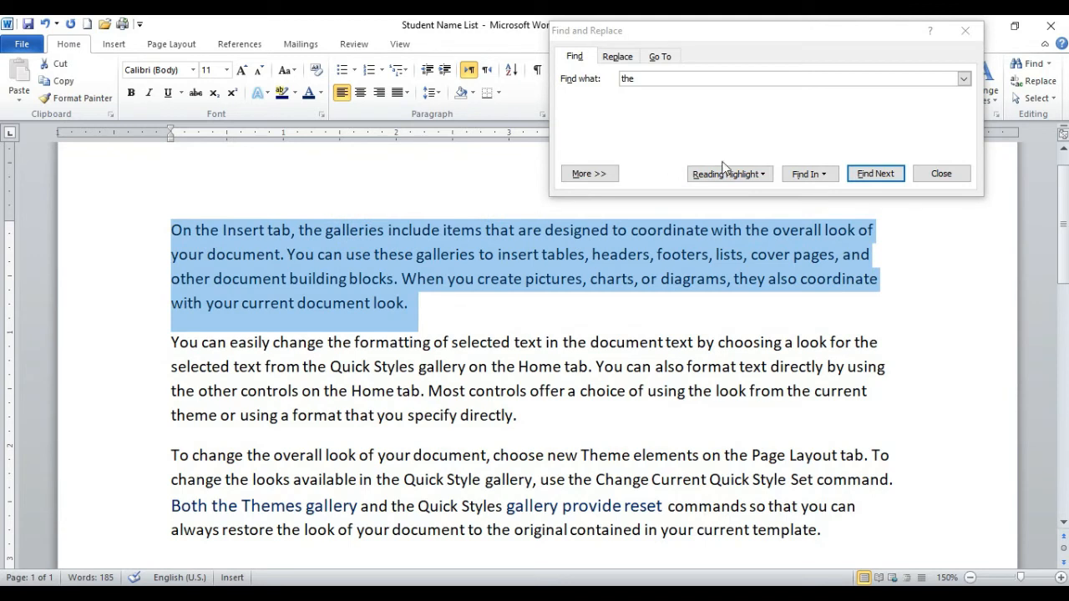
{"action": "left_click", "coordinate": [809, 174]}
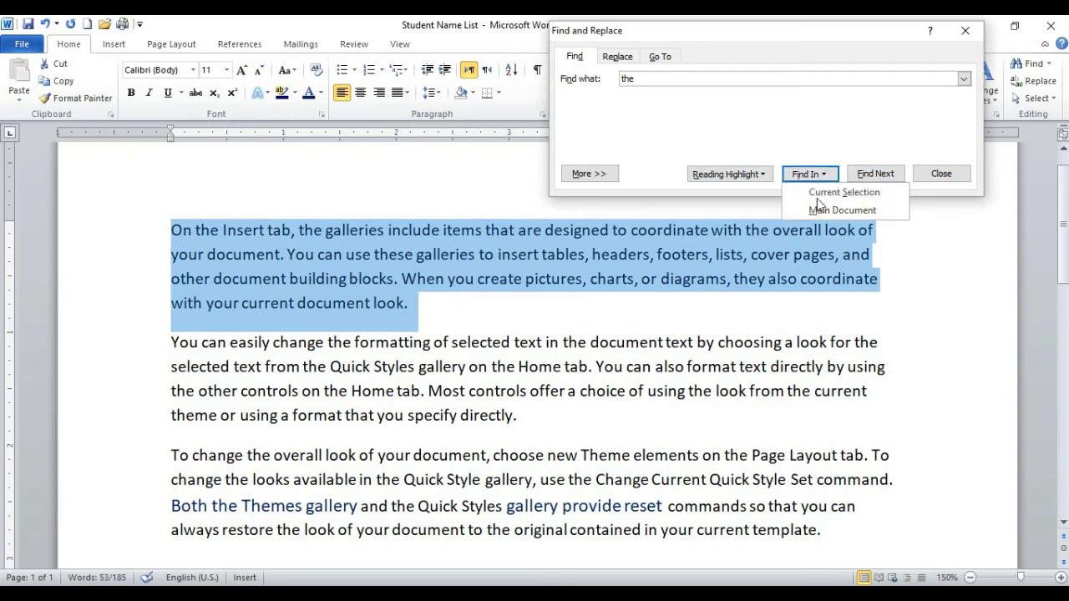
{"action": "left_click", "coordinate": [818, 193]}
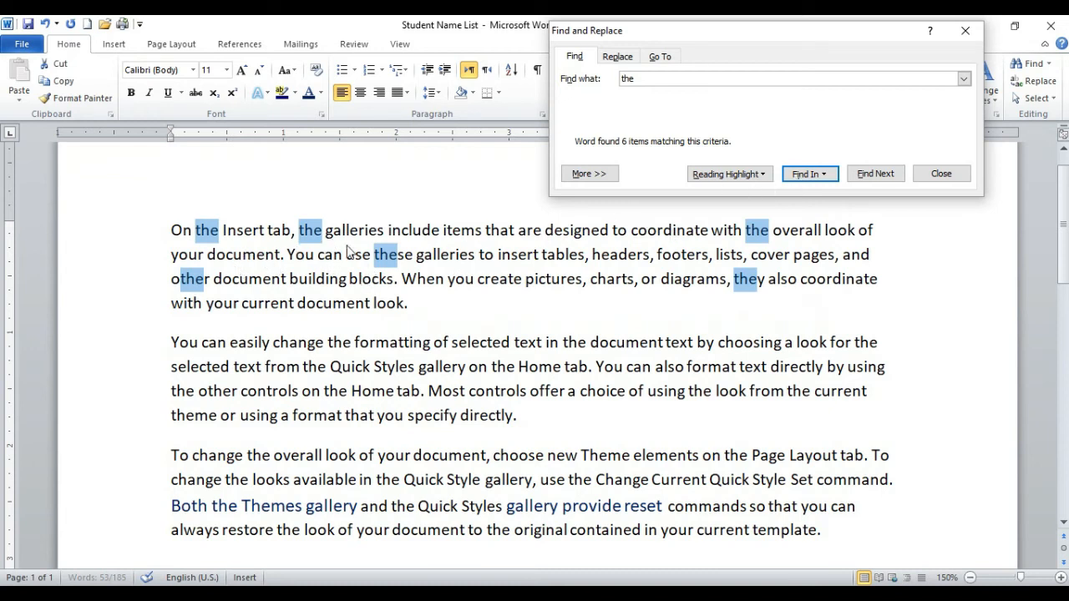
{"action": "left_click", "coordinate": [805, 177]}
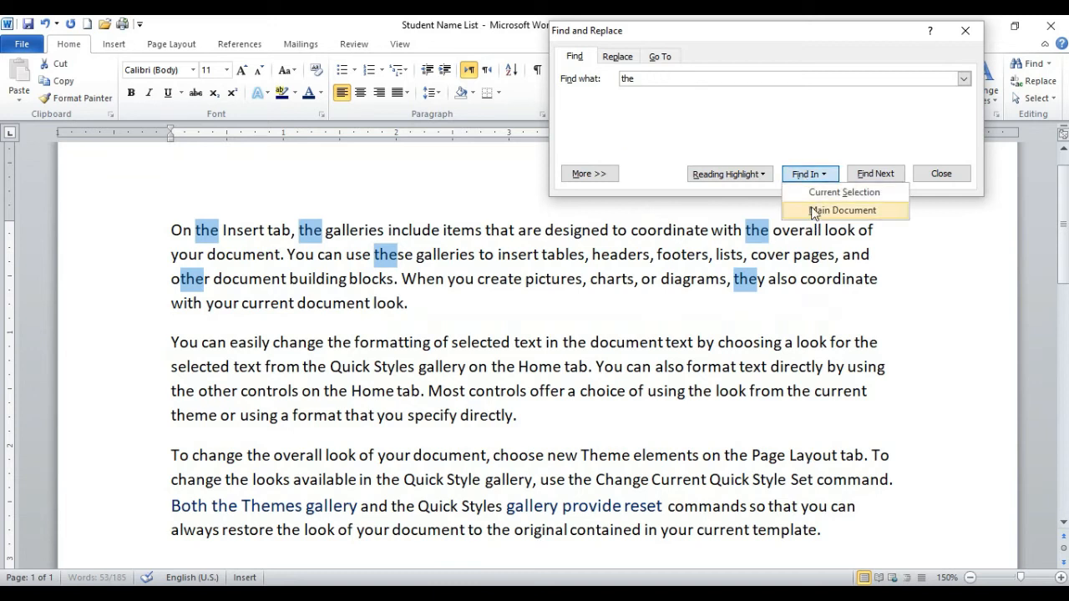
{"action": "left_click", "coordinate": [814, 211]}
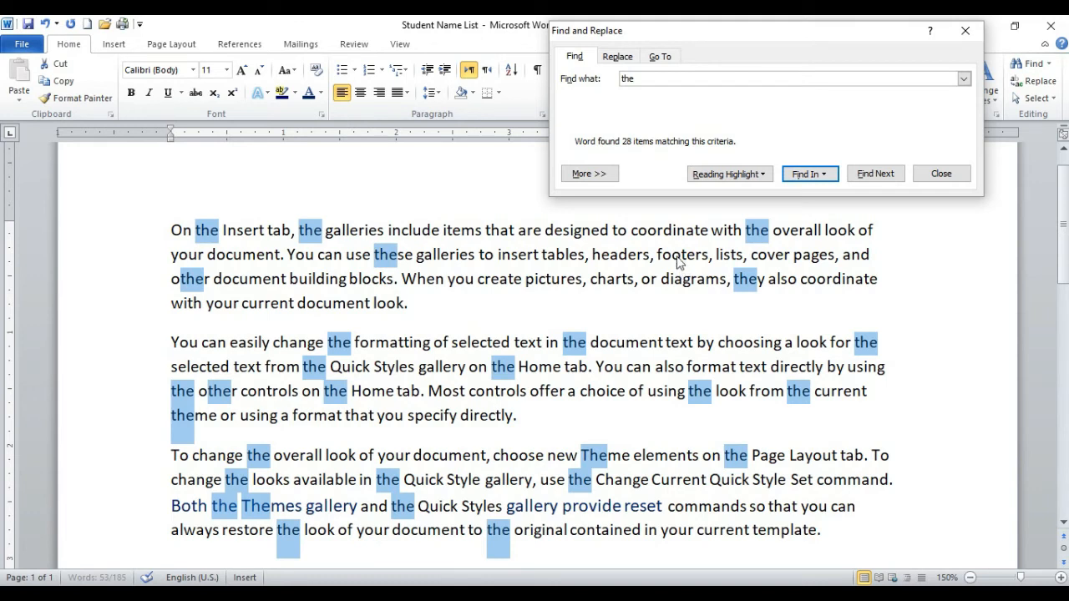
Expand the extra search options, try the different search directions, and set the direction to All
{"action": "left_click", "coordinate": [603, 176]}
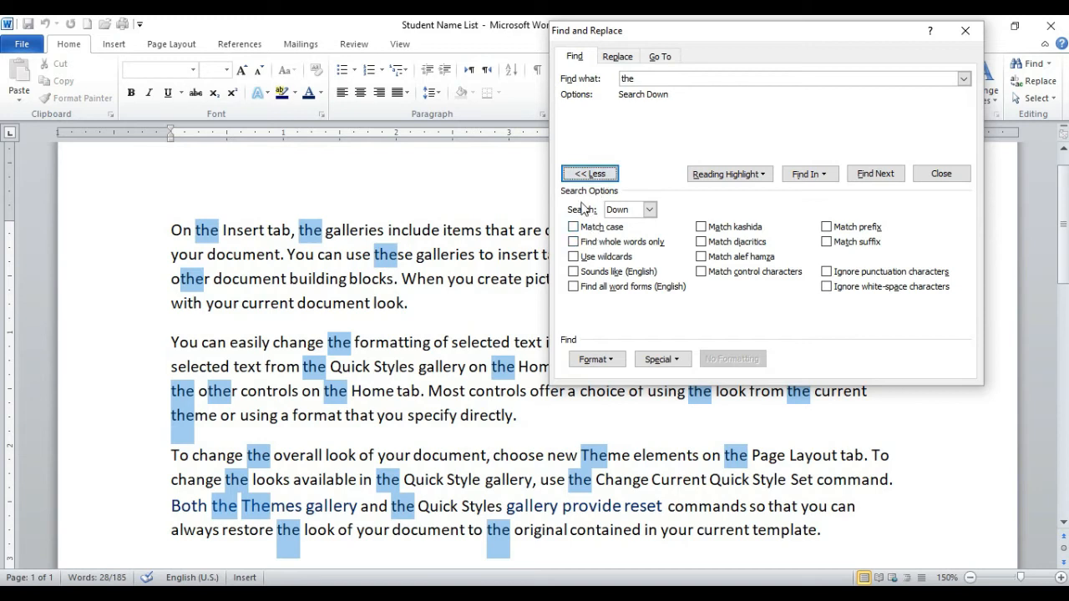
{"action": "left_click", "coordinate": [649, 210]}
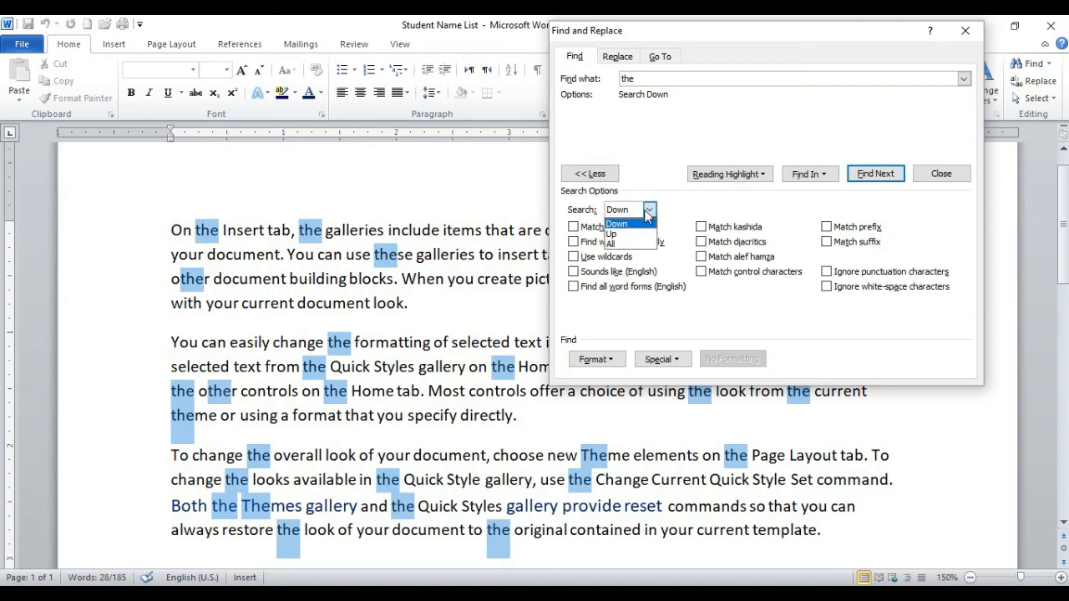
{"action": "left_click", "coordinate": [633, 235]}
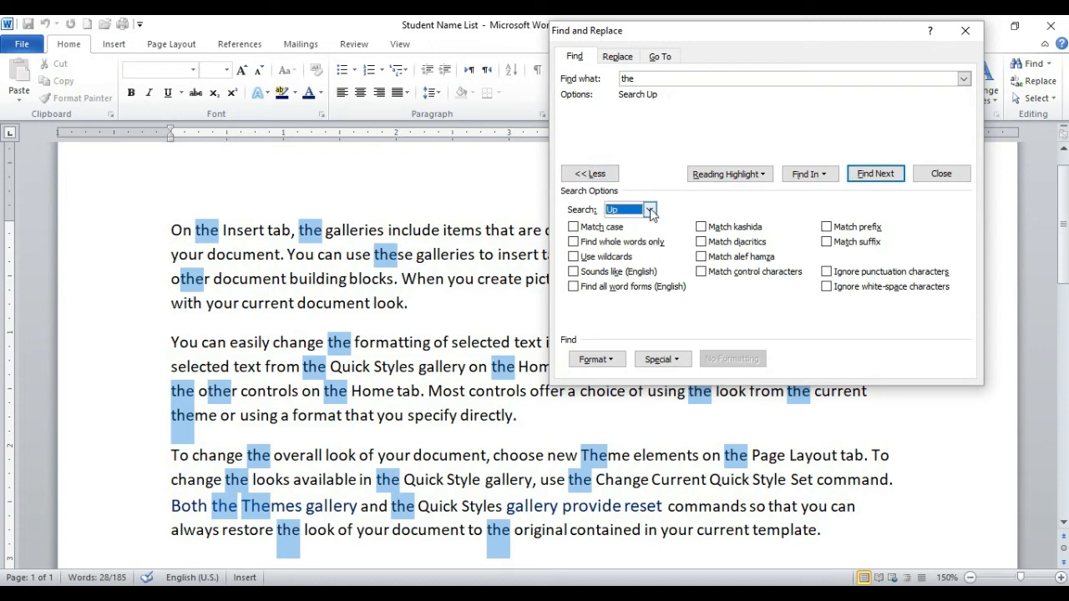
{"action": "left_click", "coordinate": [649, 209]}
{"action": "left_click", "coordinate": [623, 244]}
{"action": "left_click", "coordinate": [649, 210]}
{"action": "left_click", "coordinate": [644, 225]}
{"action": "left_click", "coordinate": [649, 209]}
{"action": "left_click", "coordinate": [651, 212]}
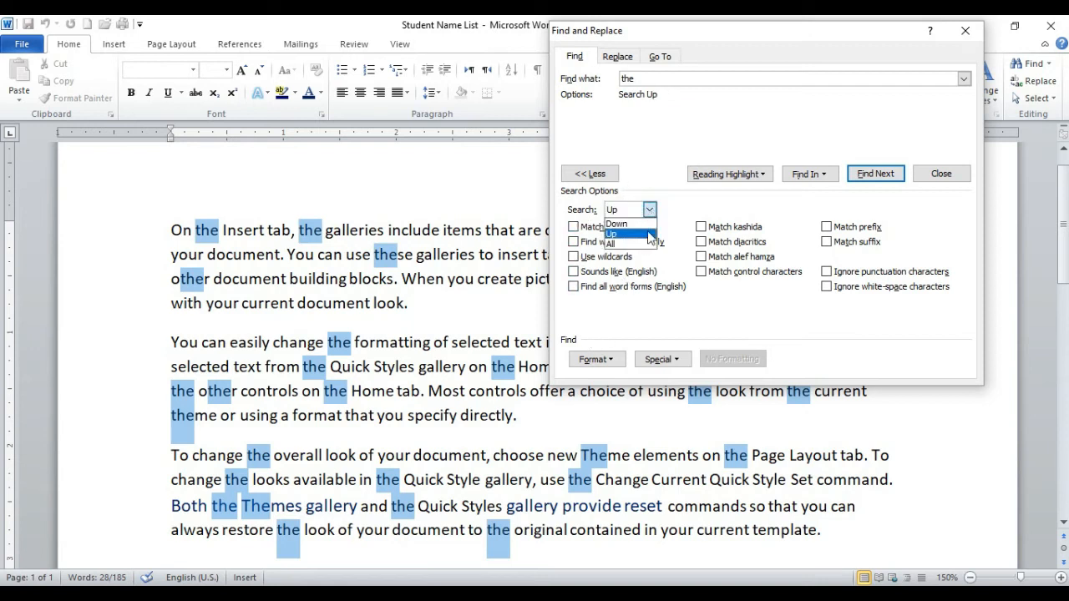
{"action": "left_click", "coordinate": [635, 243]}
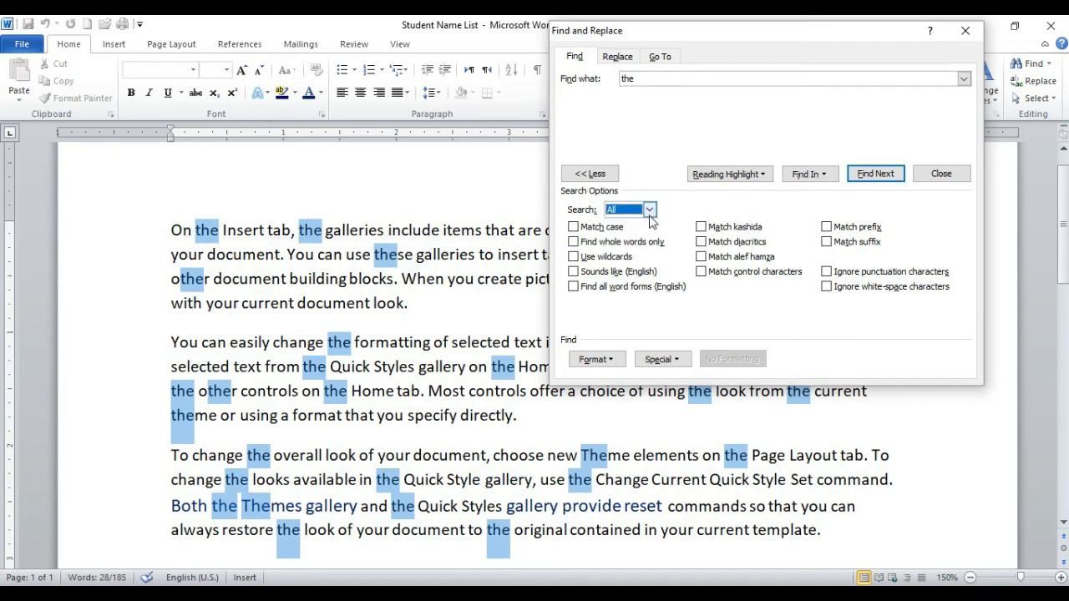
{"action": "left_click", "coordinate": [650, 212]}
{"action": "left_click", "coordinate": [644, 245]}
Turn Match case on and off again, enable Find whole words only, and search for the next "the"
{"action": "left_click", "coordinate": [583, 231]}
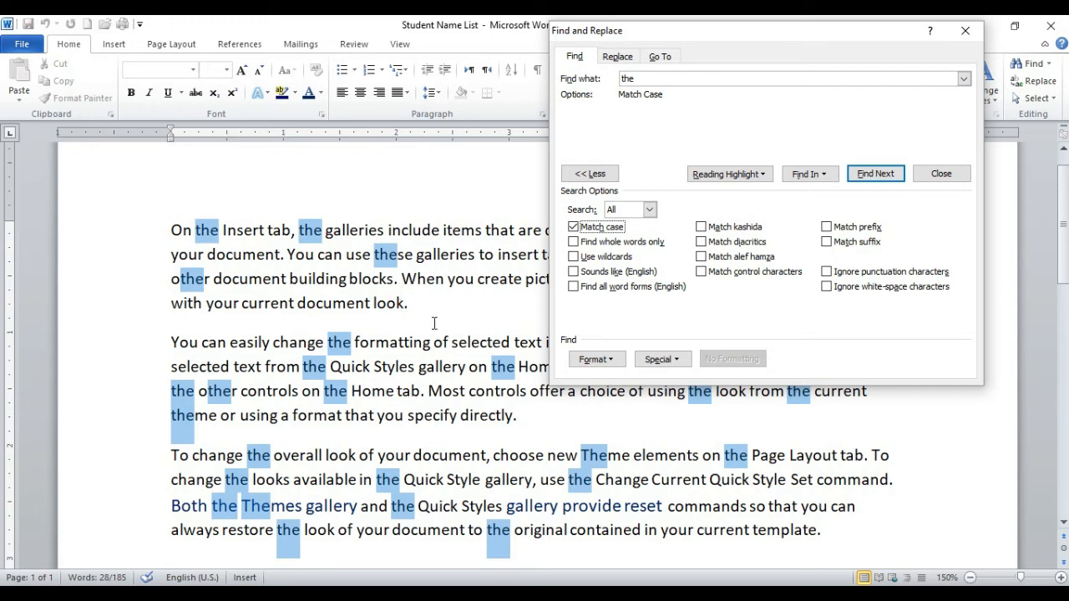
{"action": "left_click", "coordinate": [597, 231]}
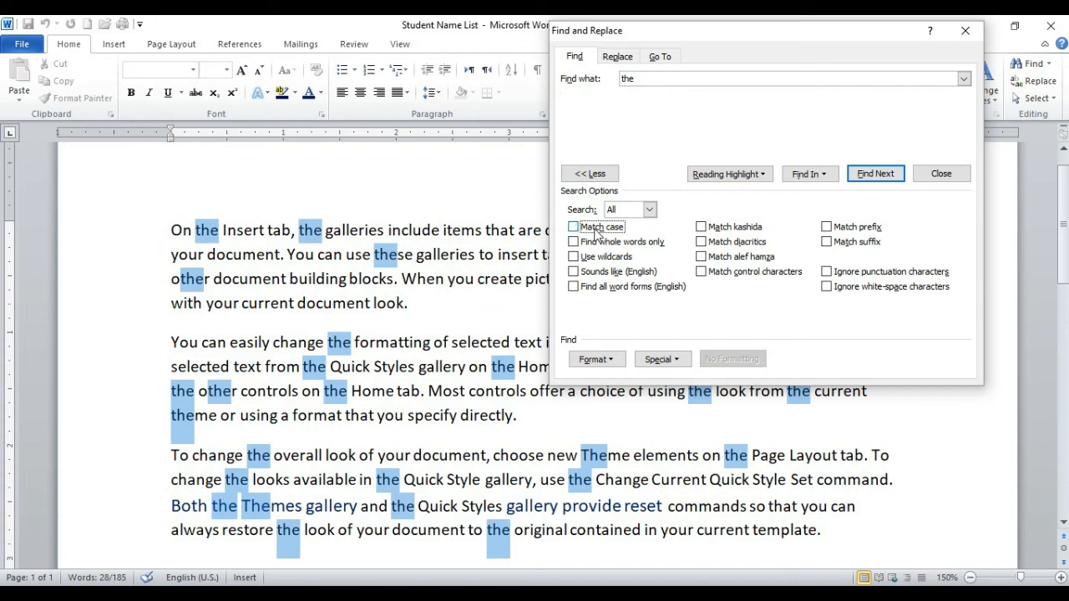
{"action": "left_click", "coordinate": [582, 245]}
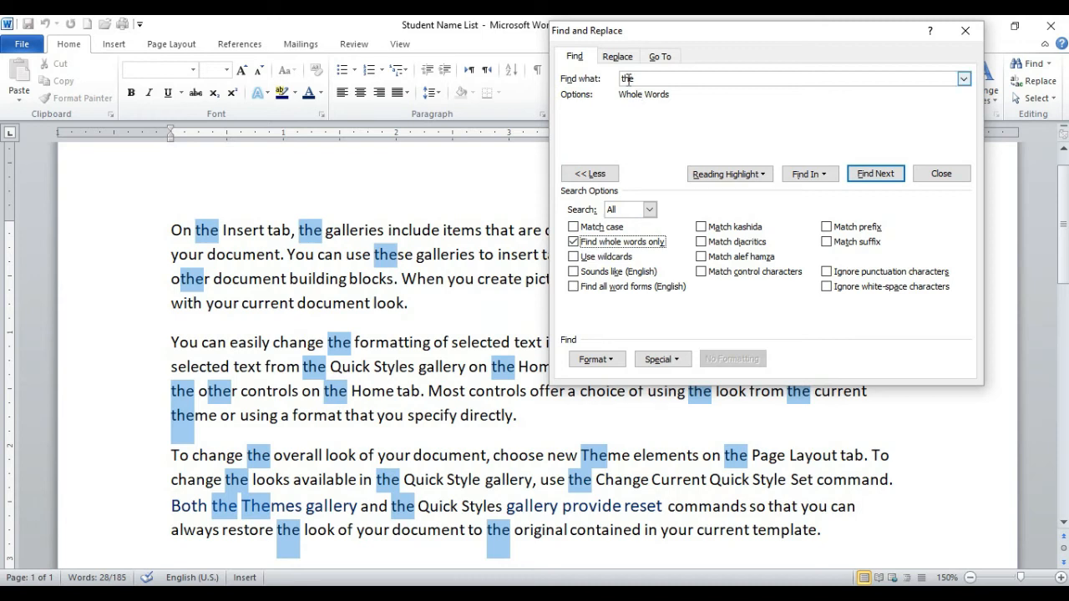
{"action": "left_click", "coordinate": [870, 173]}
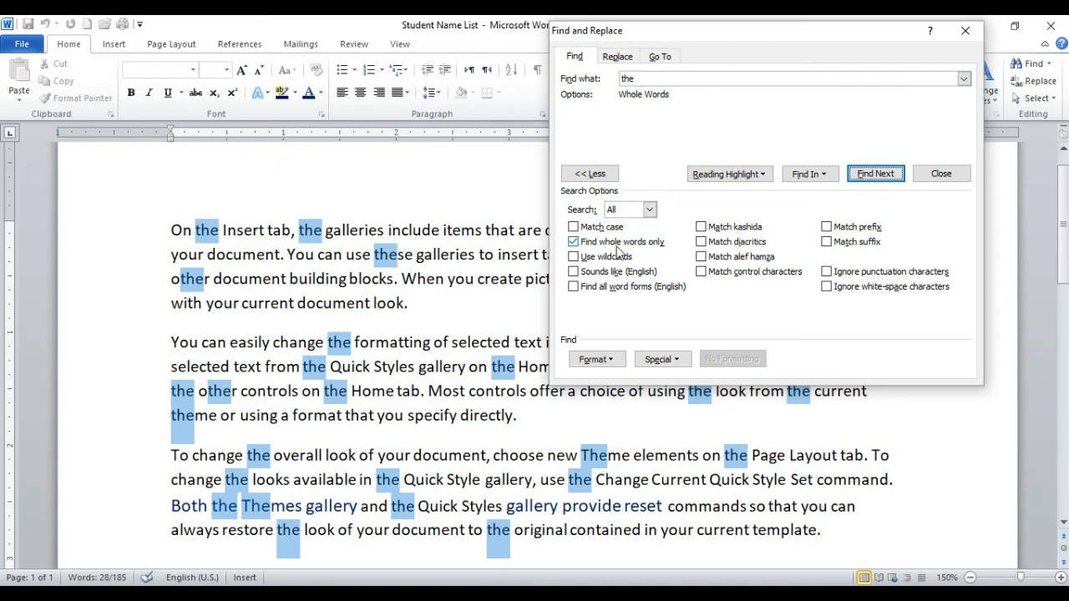
Disable Find whole words only, then turn the Use wildcards search option on and off again
{"action": "left_click", "coordinate": [576, 243]}
{"action": "left_click", "coordinate": [585, 259]}
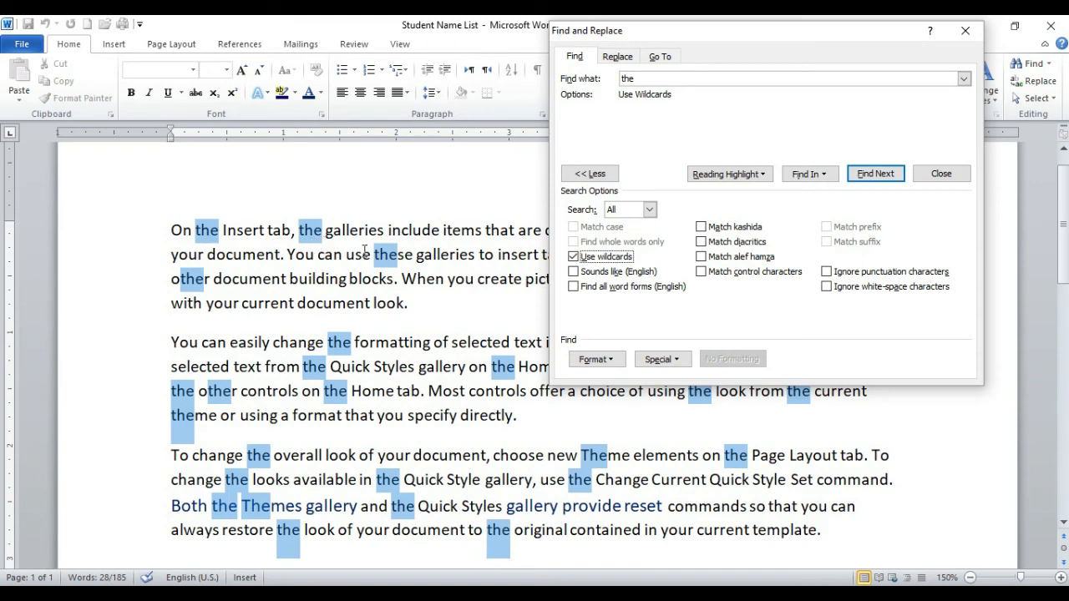
{"action": "left_click", "coordinate": [593, 260]}
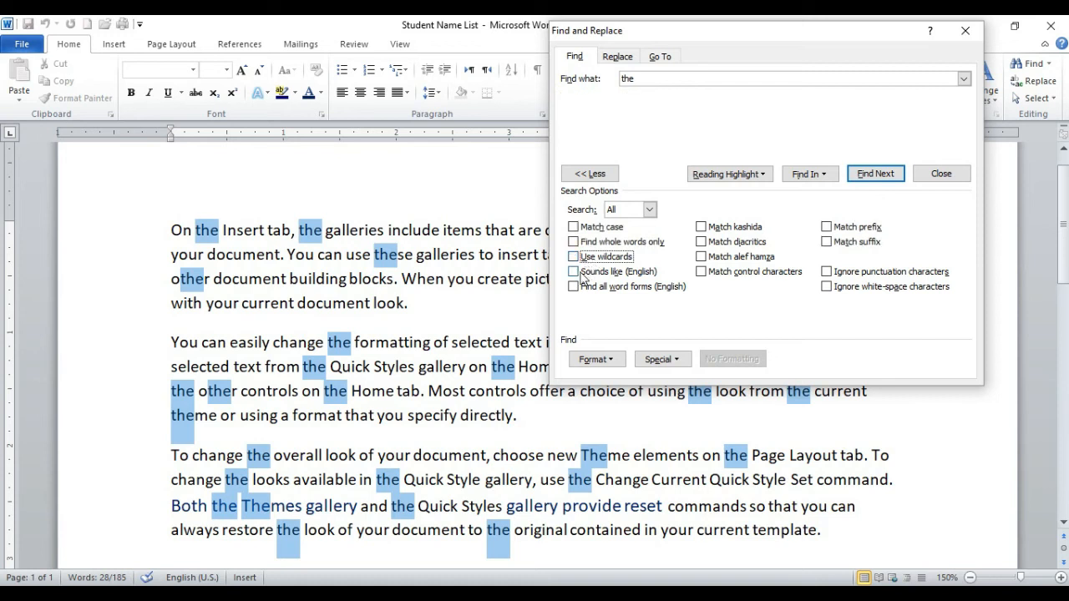
Try the Sounds like (English) and Find all word forms (English) search options one after the other, turning each off again
{"action": "left_click", "coordinate": [581, 274]}
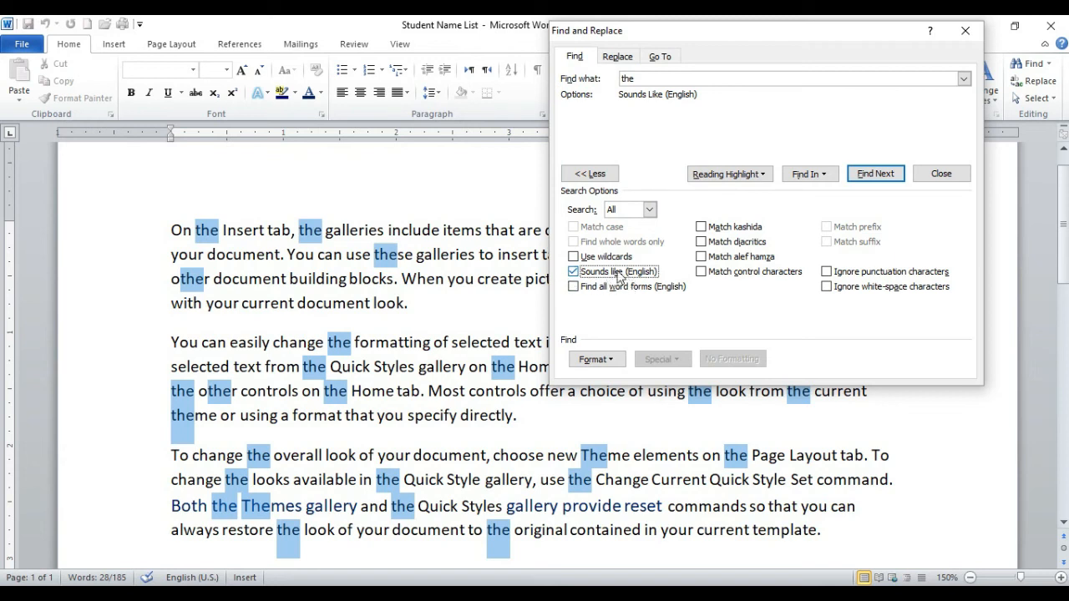
{"action": "left_click", "coordinate": [575, 276]}
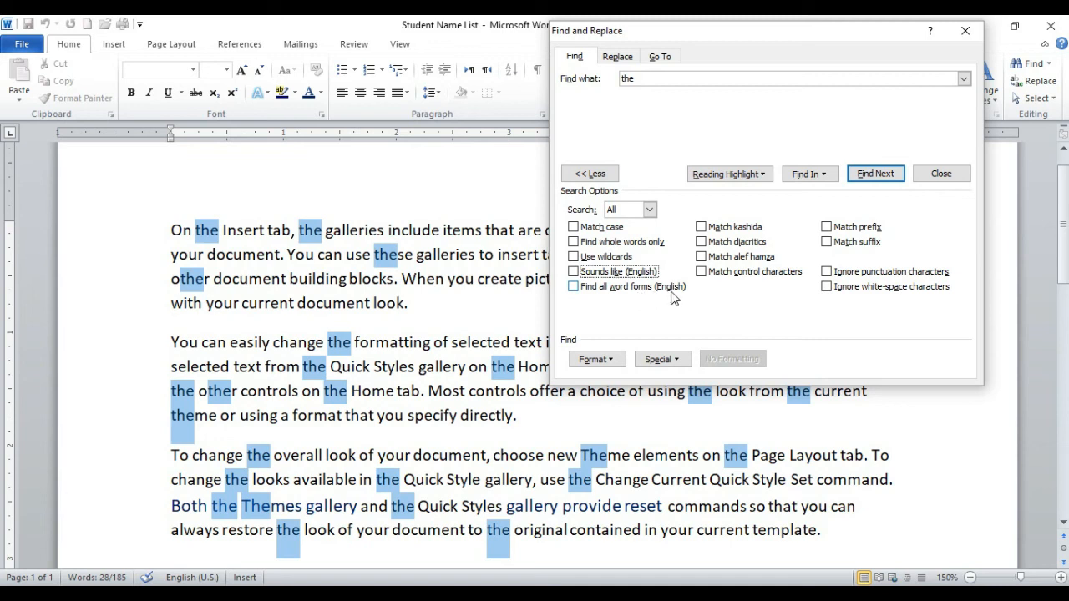
{"action": "left_click", "coordinate": [586, 296]}
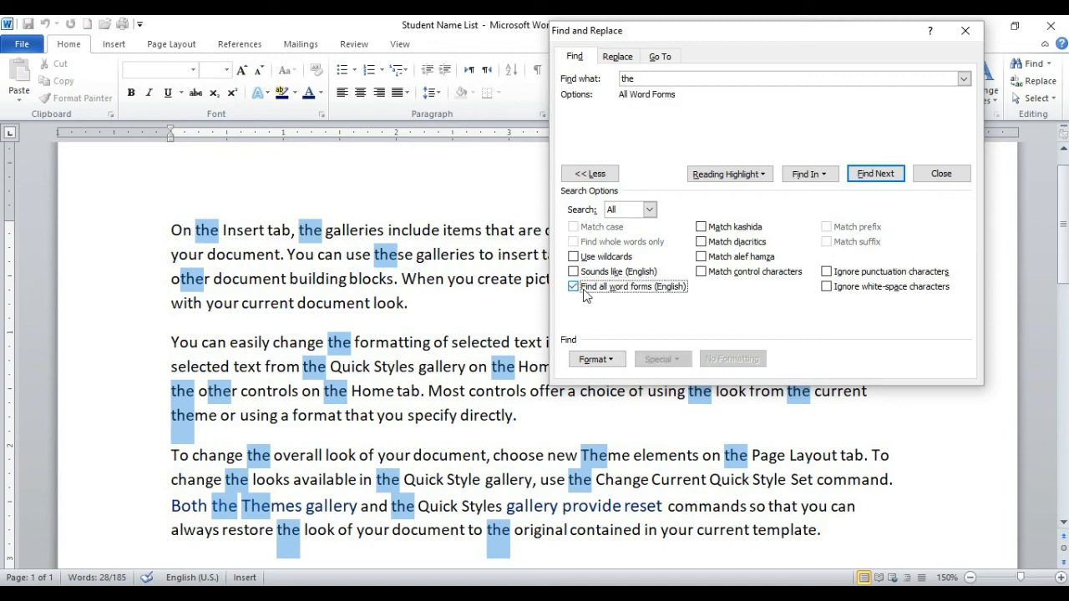
{"action": "left_click", "coordinate": [586, 296]}
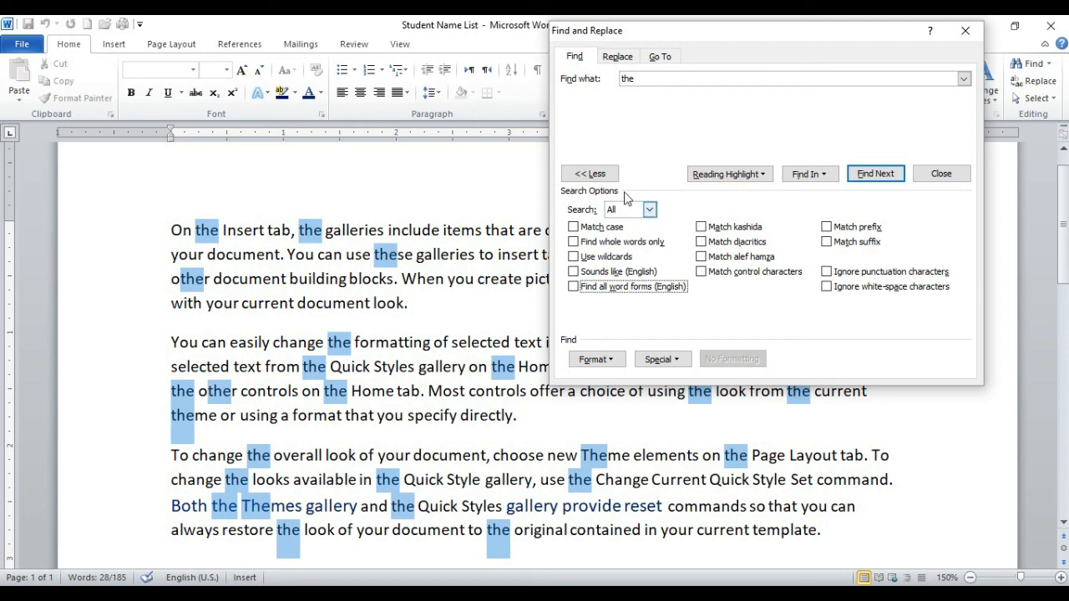
Collapse and re-expand the extra search options, and view the Reading Highlight choices without applying any
{"action": "left_click", "coordinate": [589, 174]}
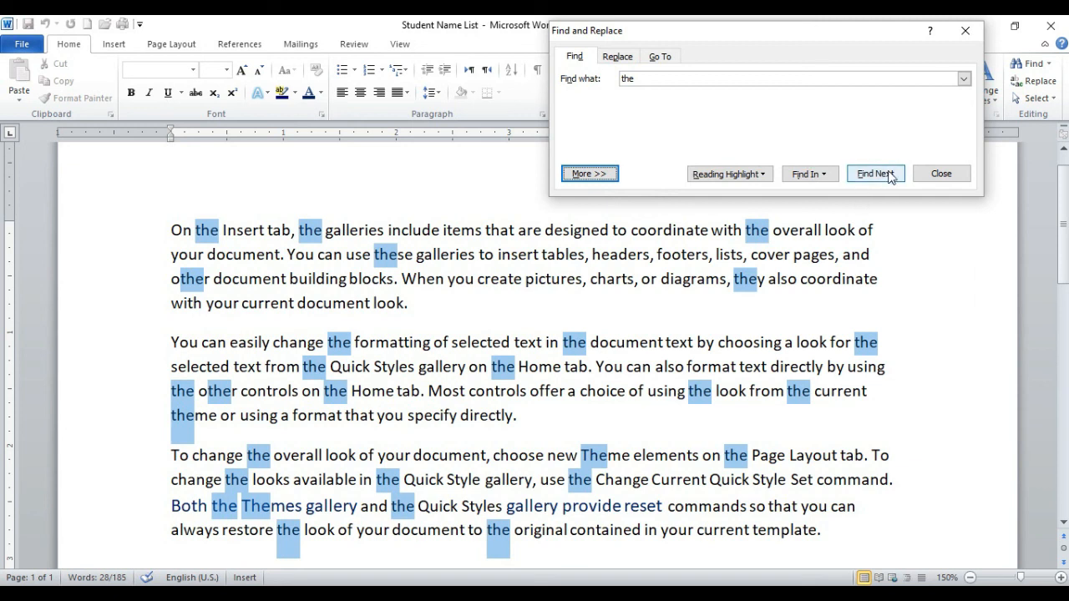
{"action": "left_click", "coordinate": [606, 174]}
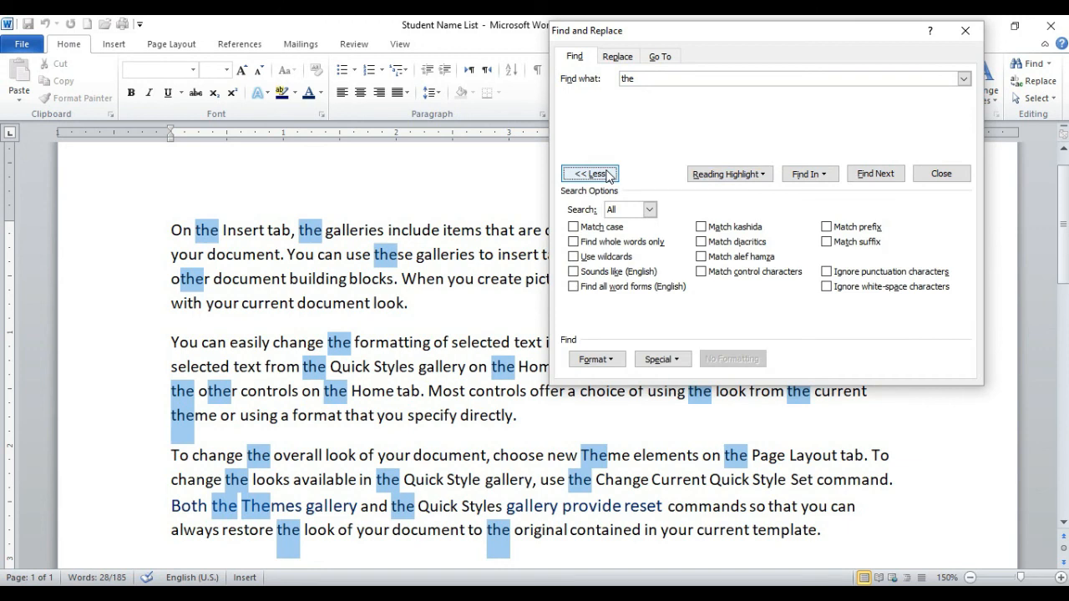
{"action": "left_click", "coordinate": [758, 176]}
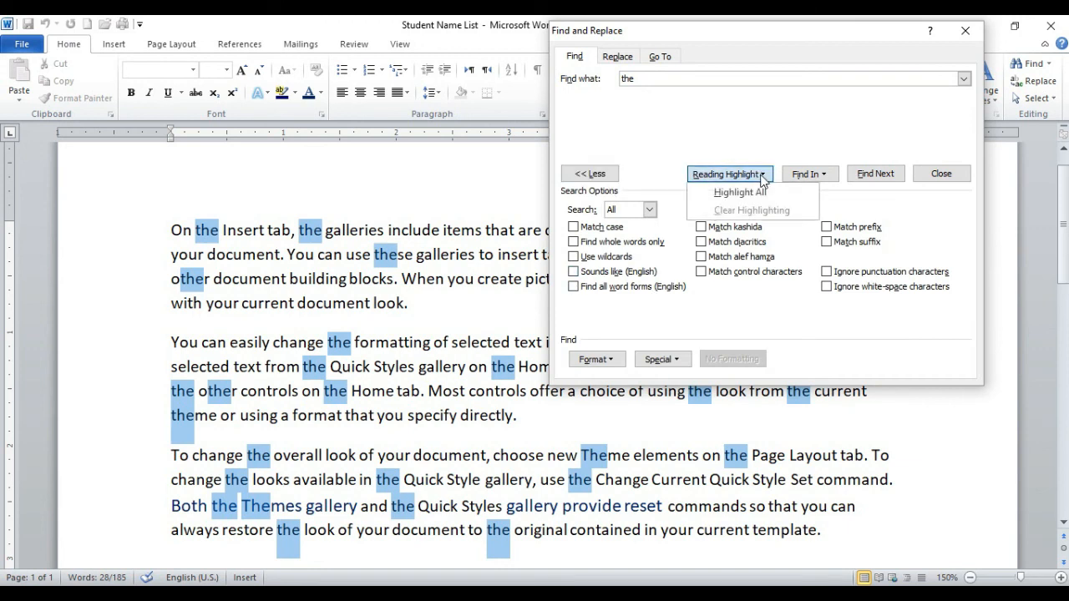
{"action": "left_click", "coordinate": [790, 176]}
Collapse the extra search options and close Find and Replace, leaving the document window minimized
{"action": "left_click", "coordinate": [593, 174]}
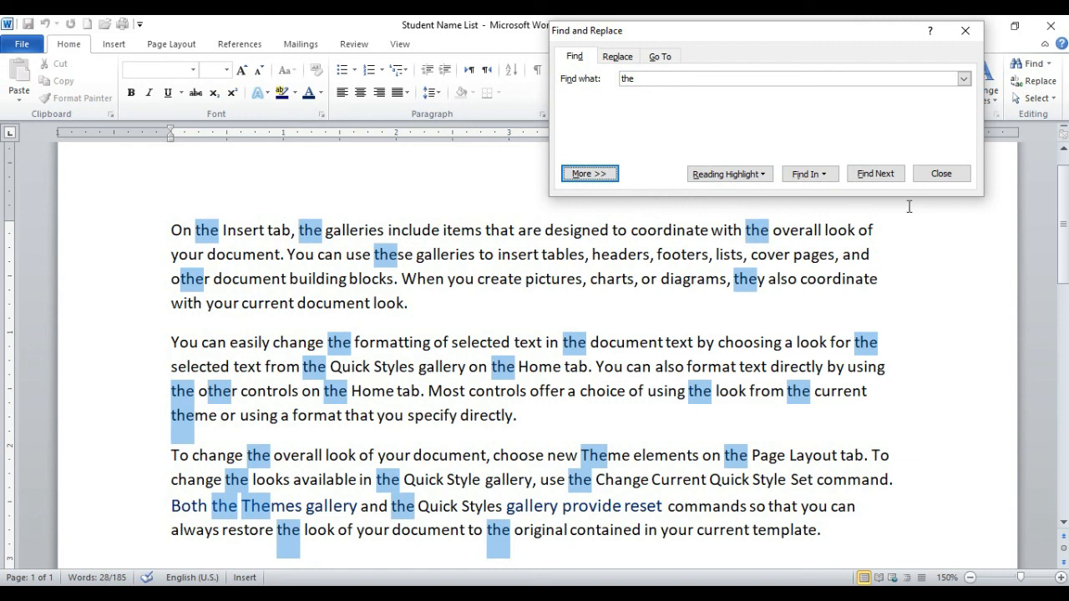
{"action": "left_click", "coordinate": [940, 174]}
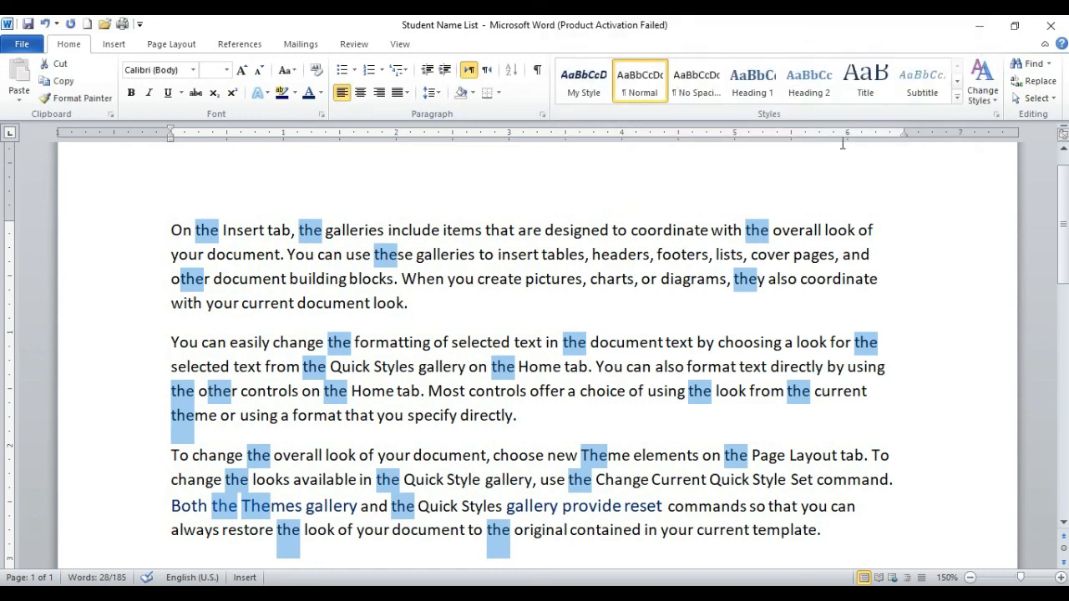
{"action": "left_click", "coordinate": [981, 30]}
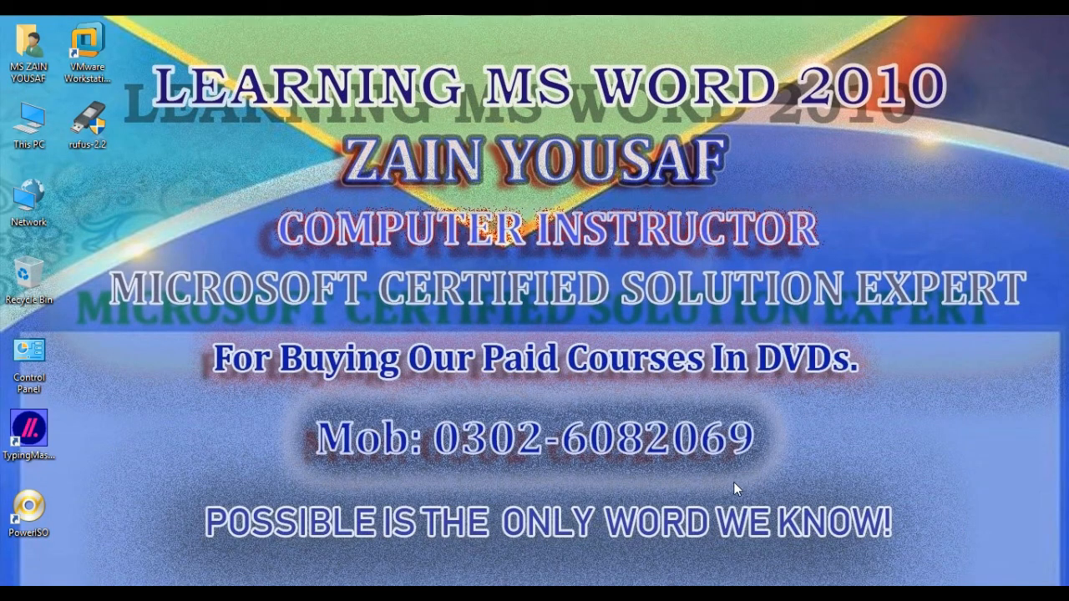